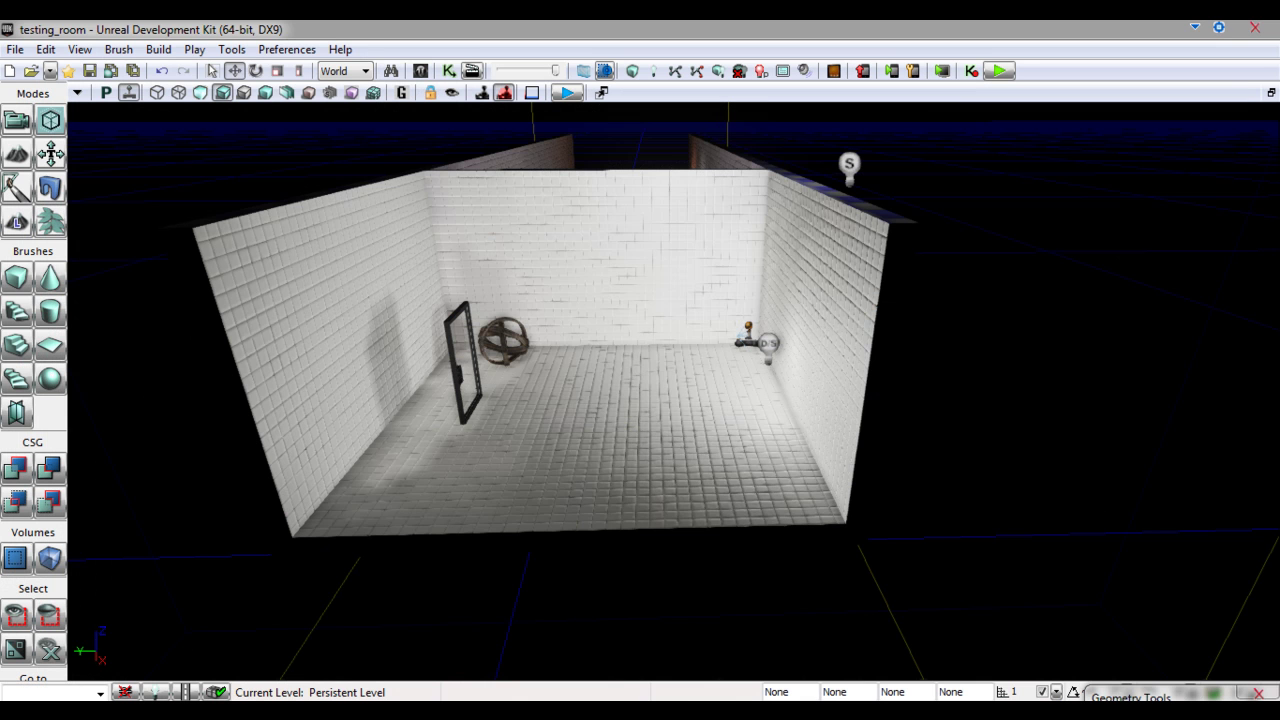
Inspect the point light above the room's wall and the dominant point light near the floor by selecting each one
right_drag(514, 557, 518, 543)
drag(517, 543, 558, 510)
click(980, 145)
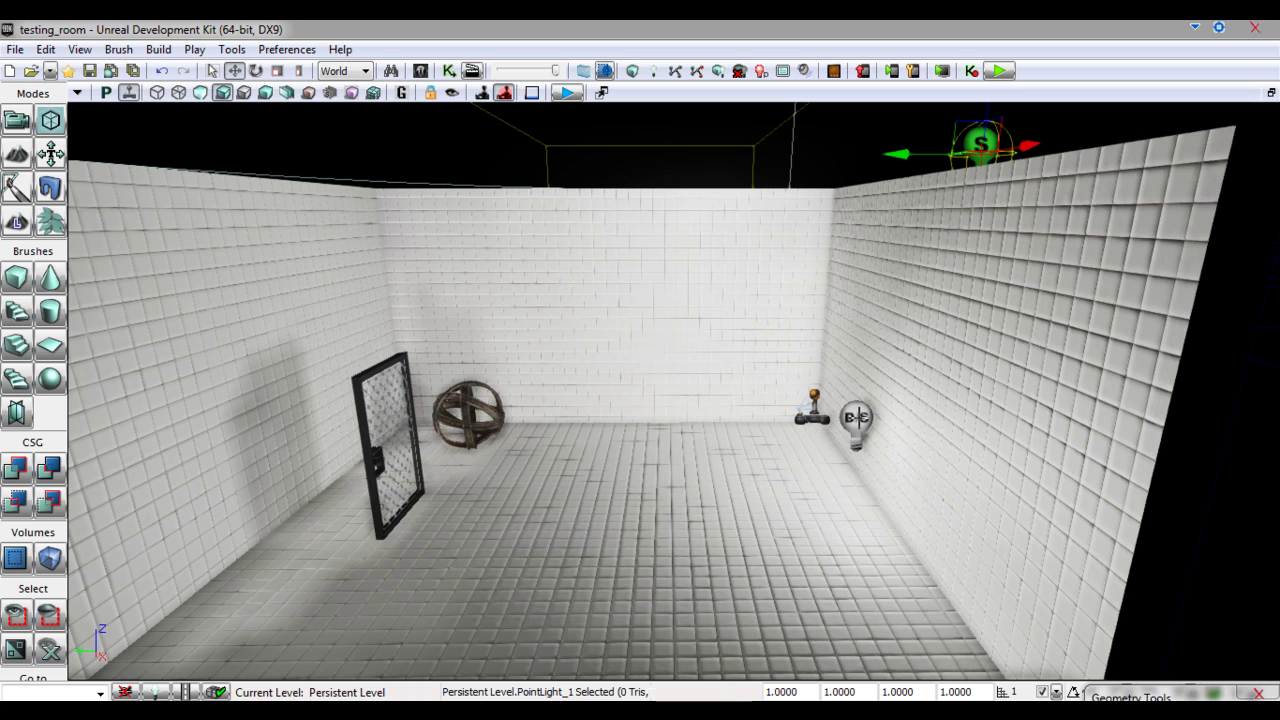
click(856, 418)
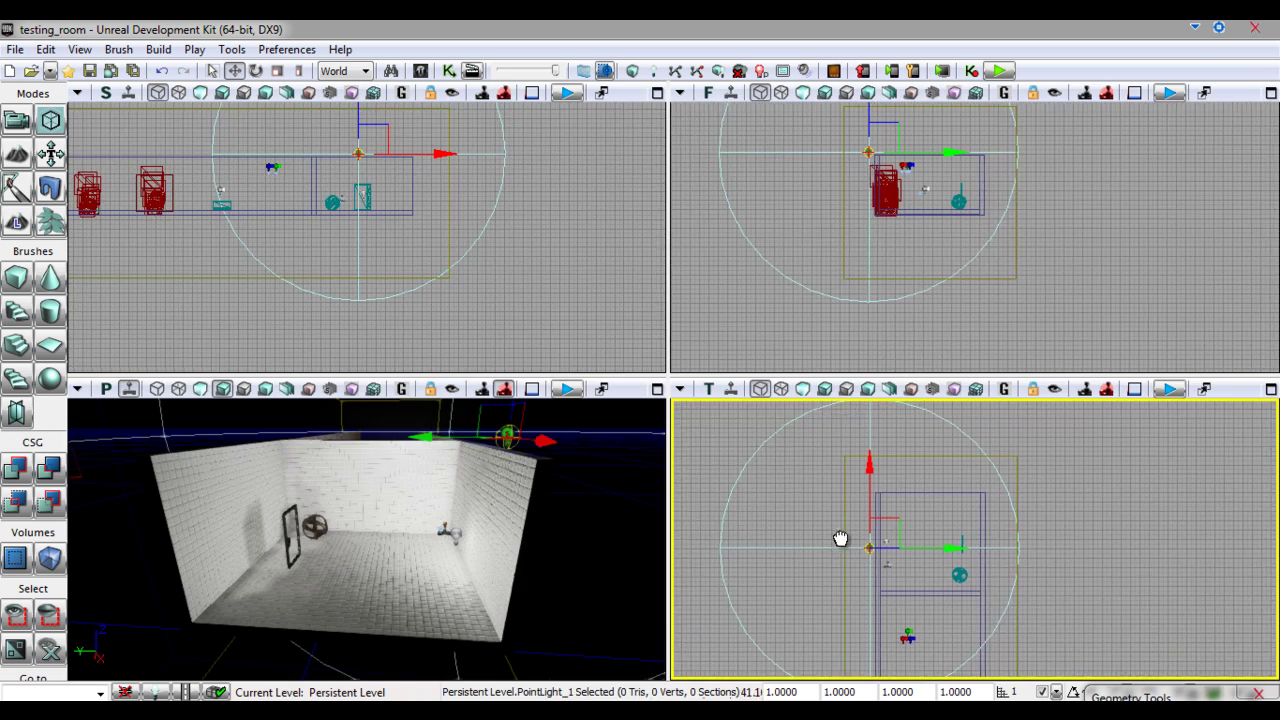
drag(840, 539, 866, 529)
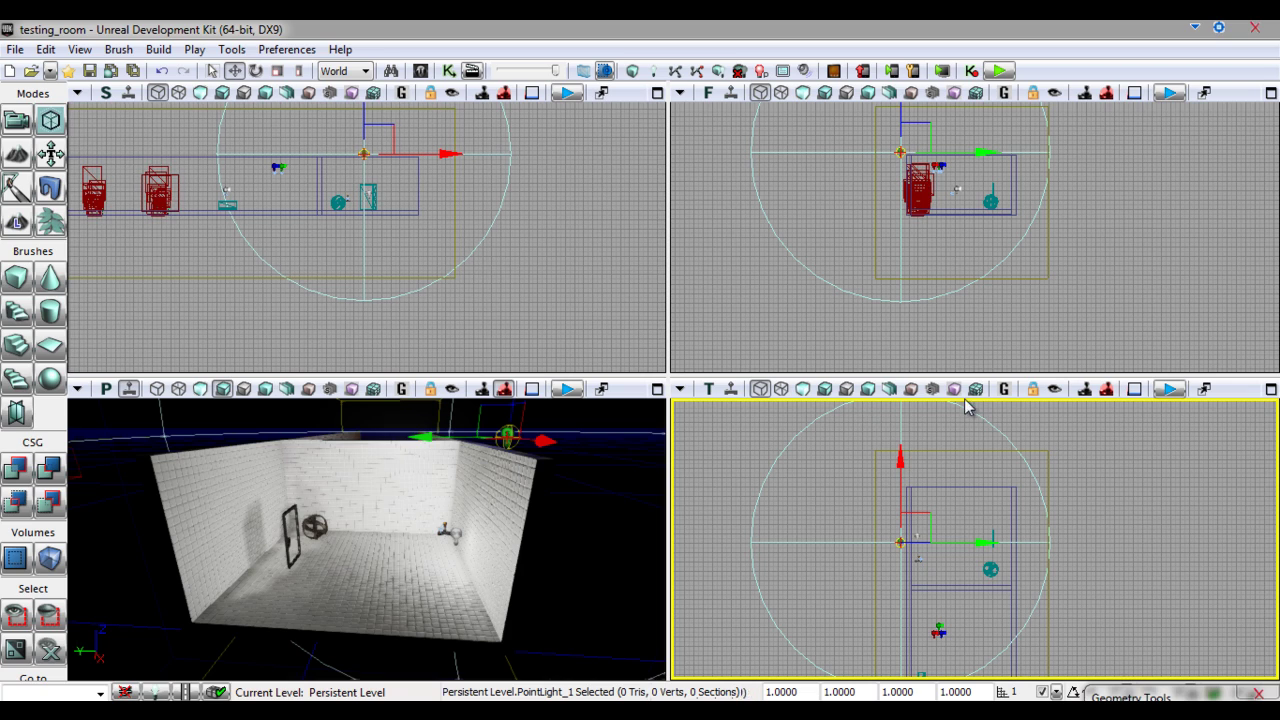
Select the dominant point light inside the room and maximize the perspective viewport
click(455, 535)
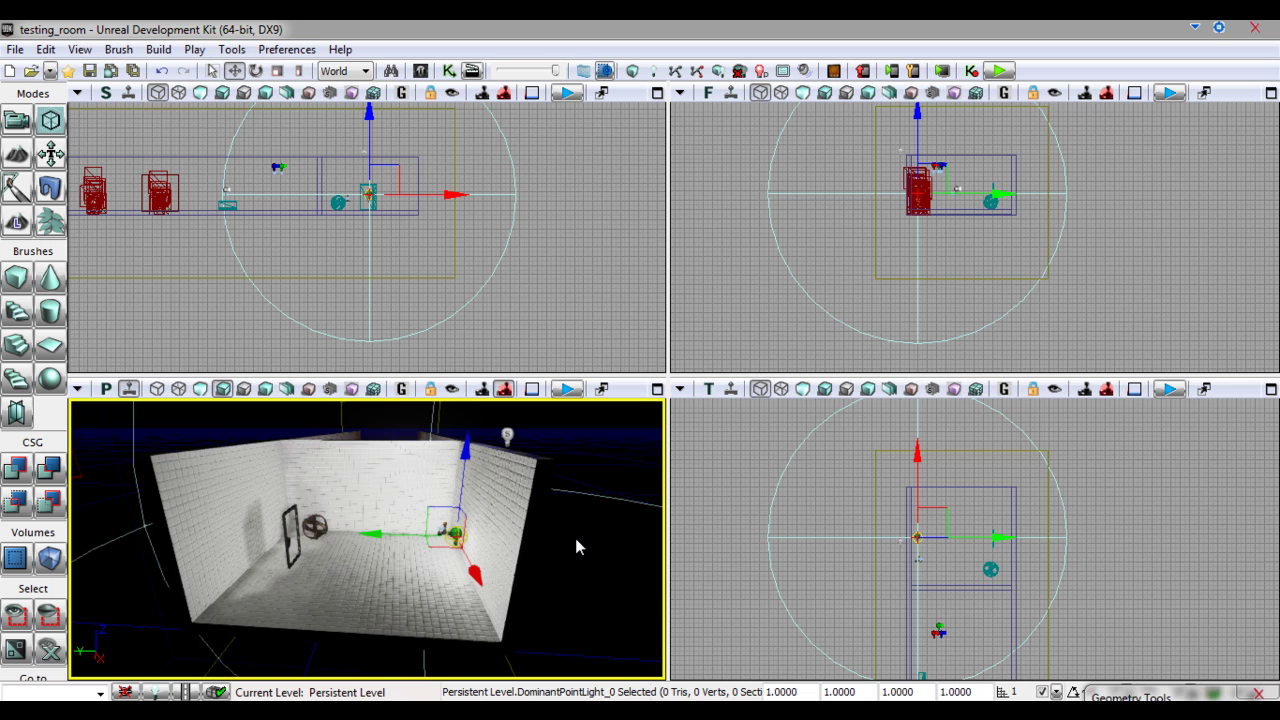
click(657, 389)
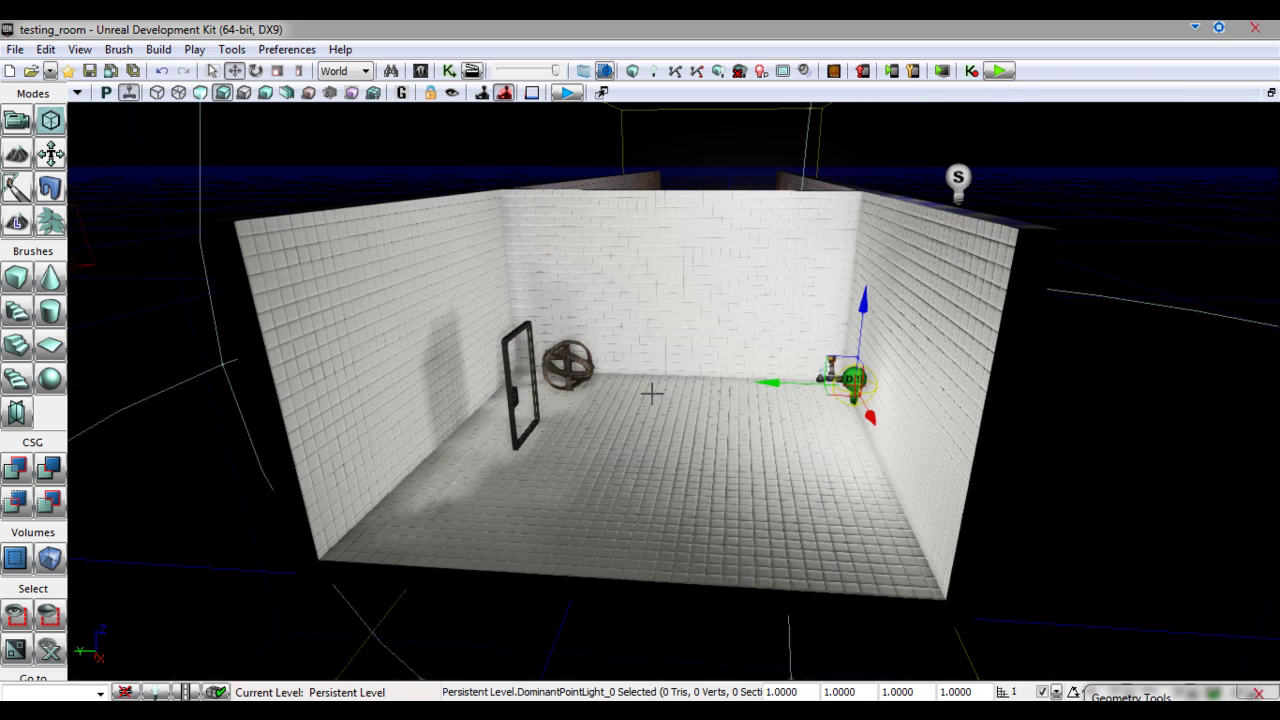
right_drag(1044, 422, 1066, 410)
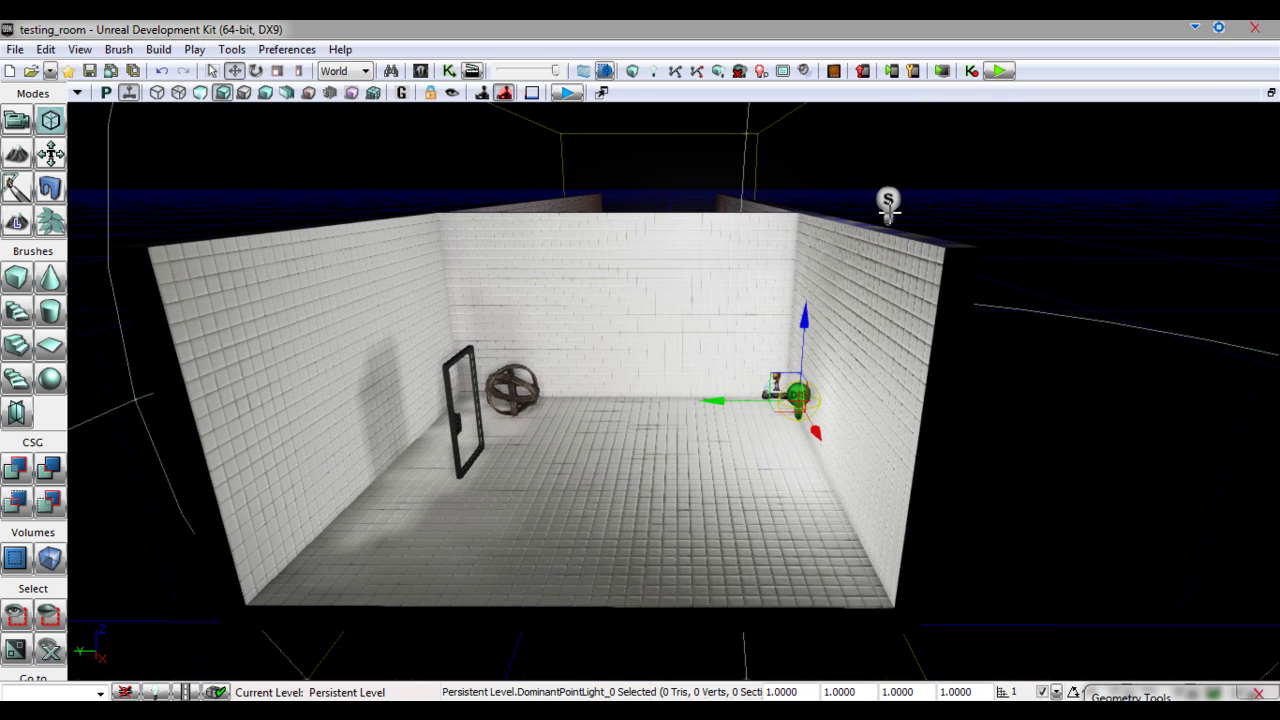
Open the properties of the point light above the wall and review its radius, falloff exponent and translation settings
click(888, 203)
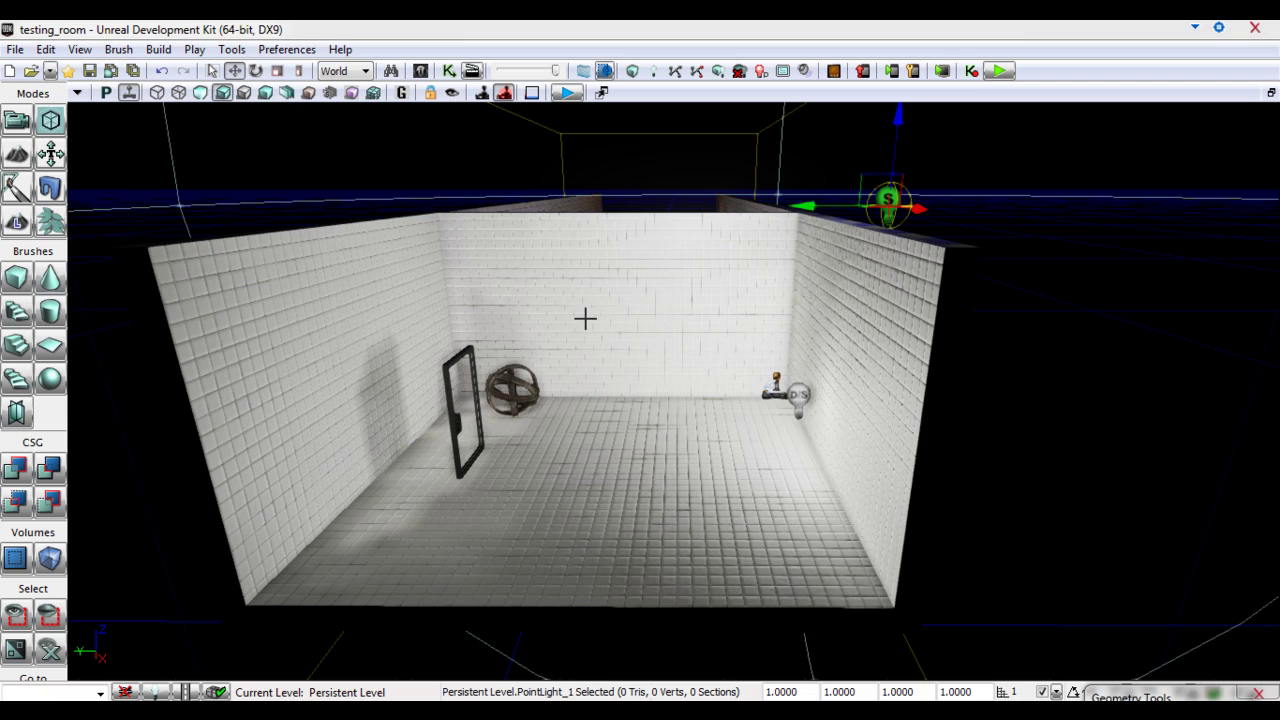
key(F4)
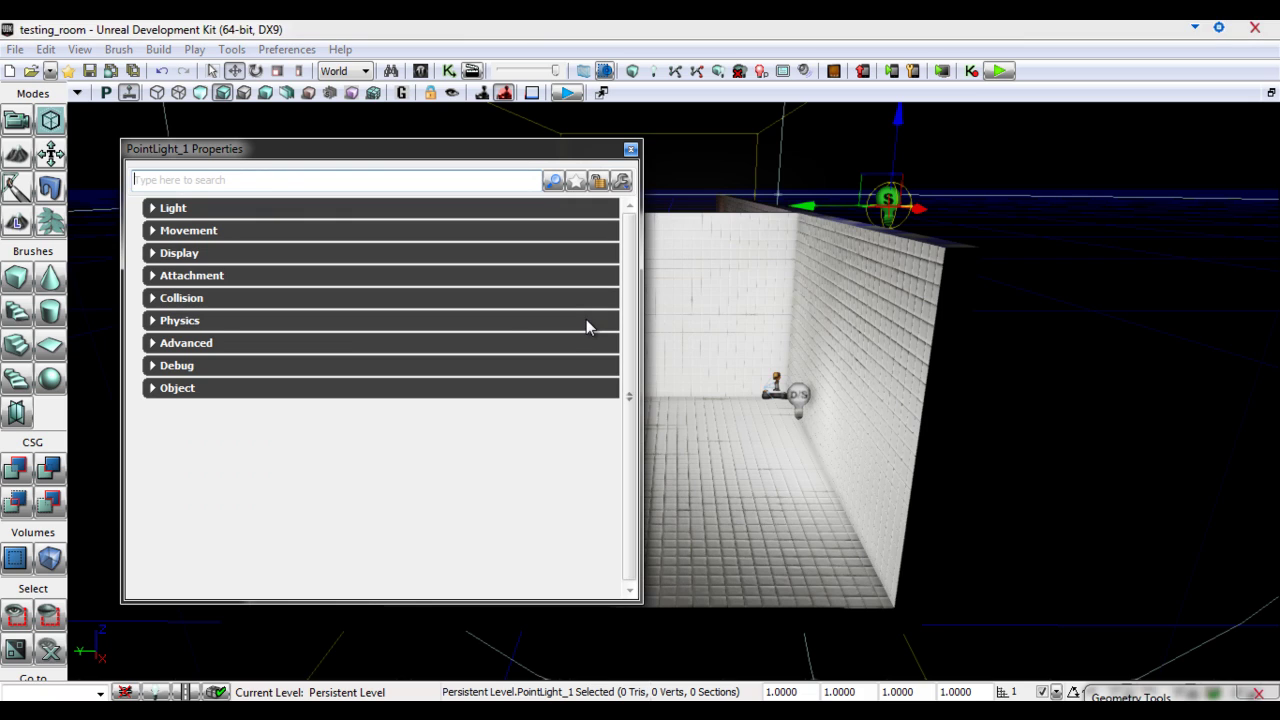
click(195, 212)
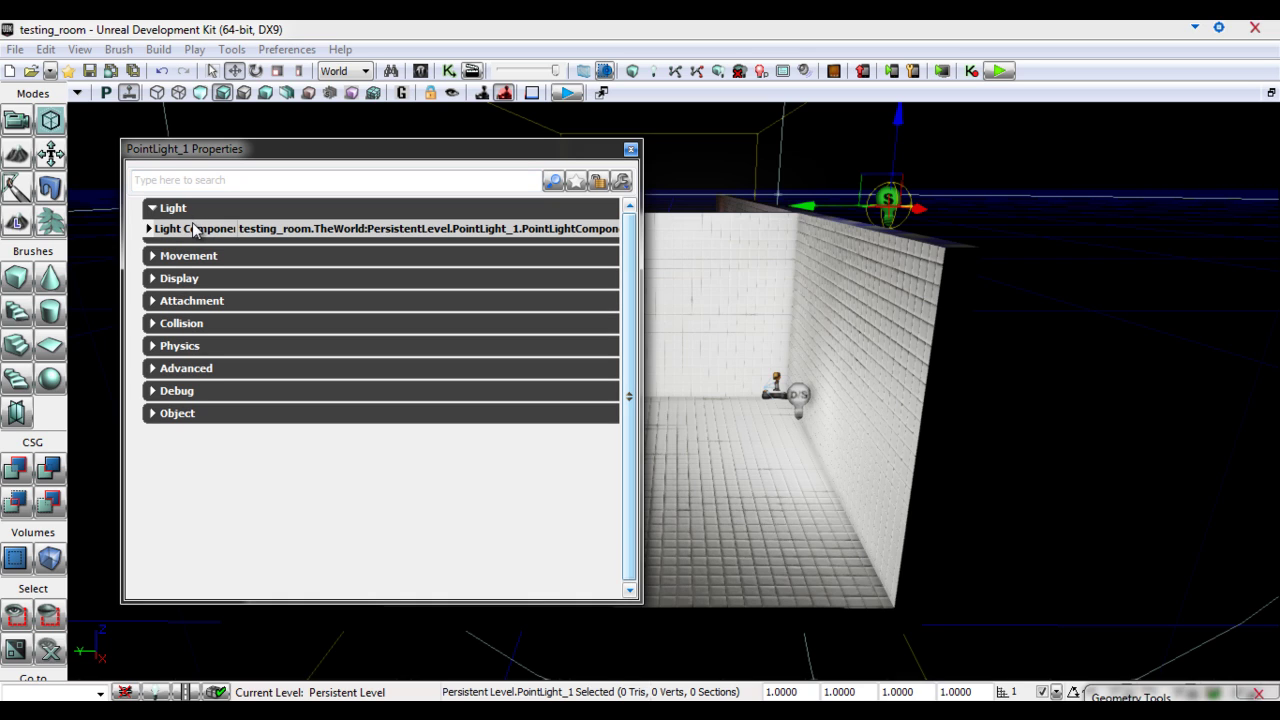
click(195, 230)
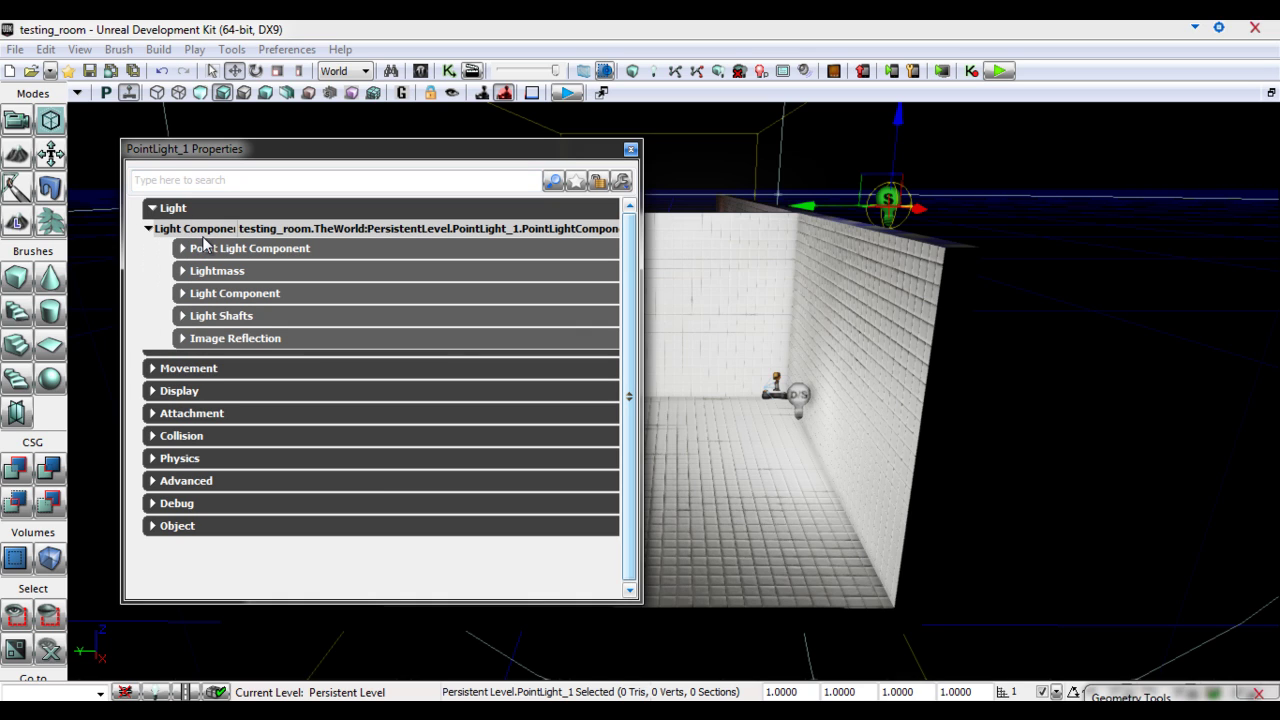
click(279, 250)
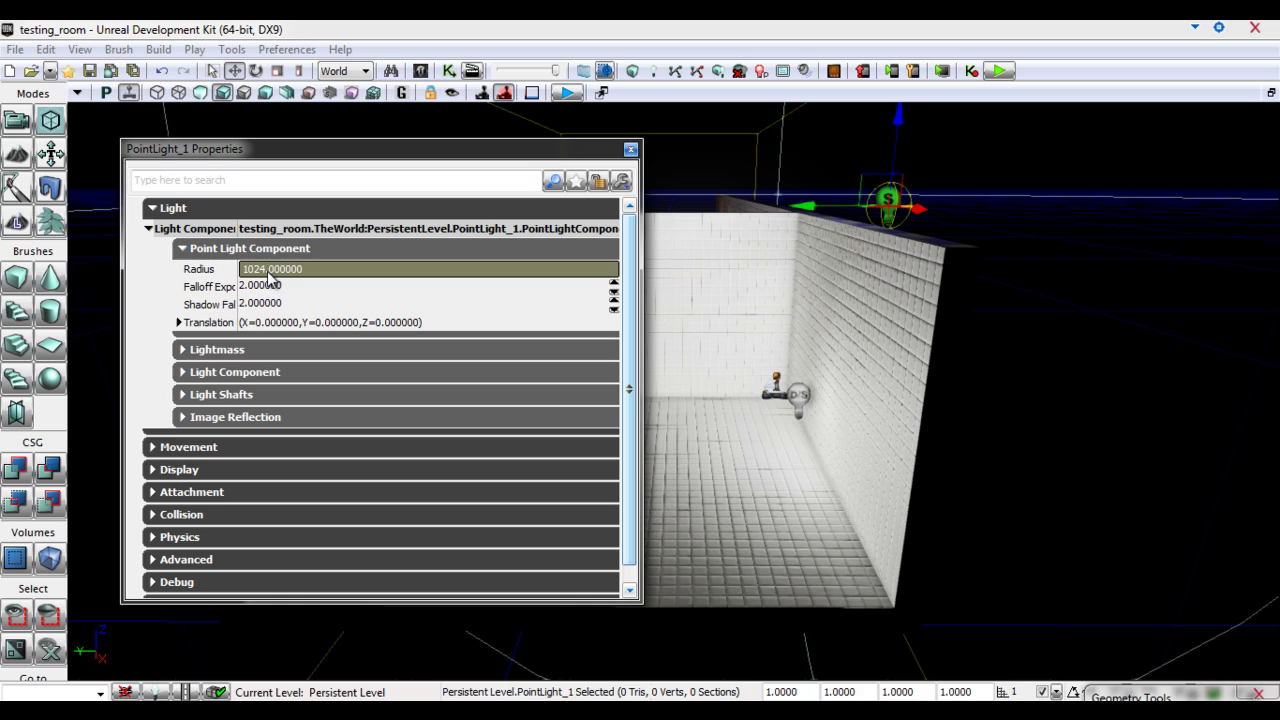
drag(238, 291, 308, 293)
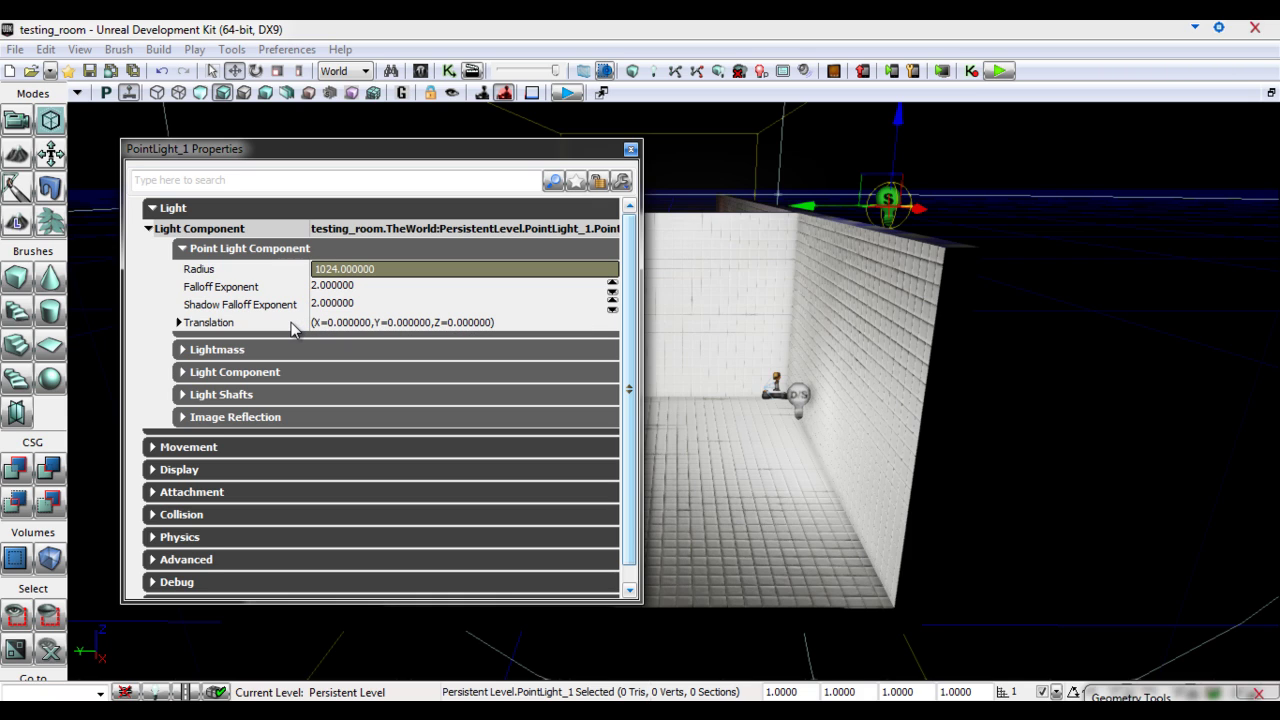
click(180, 323)
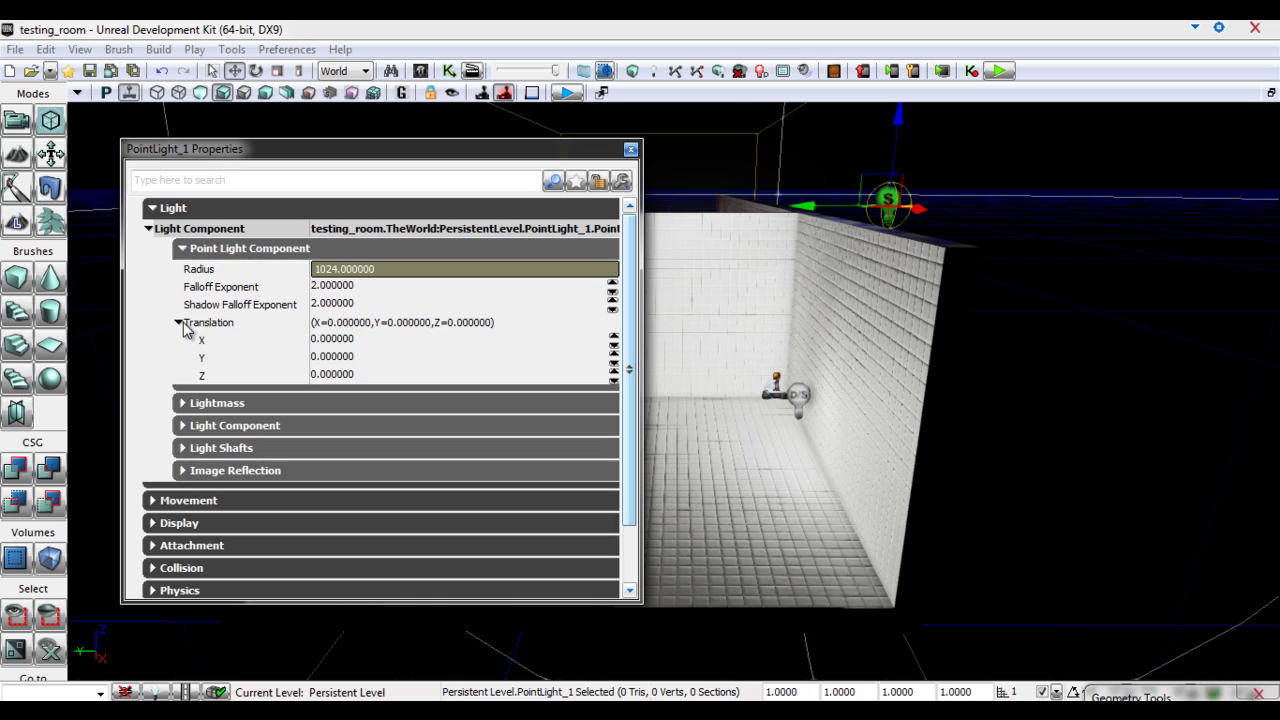
click(181, 324)
click(194, 248)
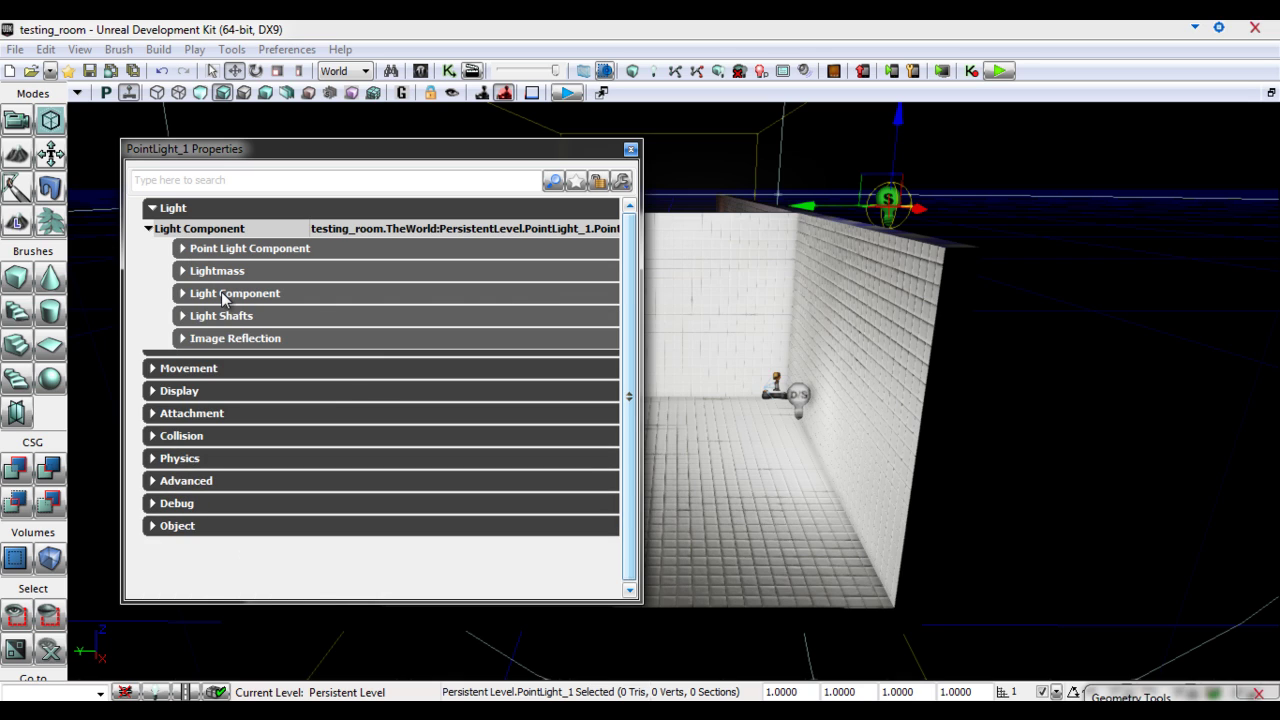
Review the point light's Light Component settings, including brightness, light color and shadow options
click(224, 296)
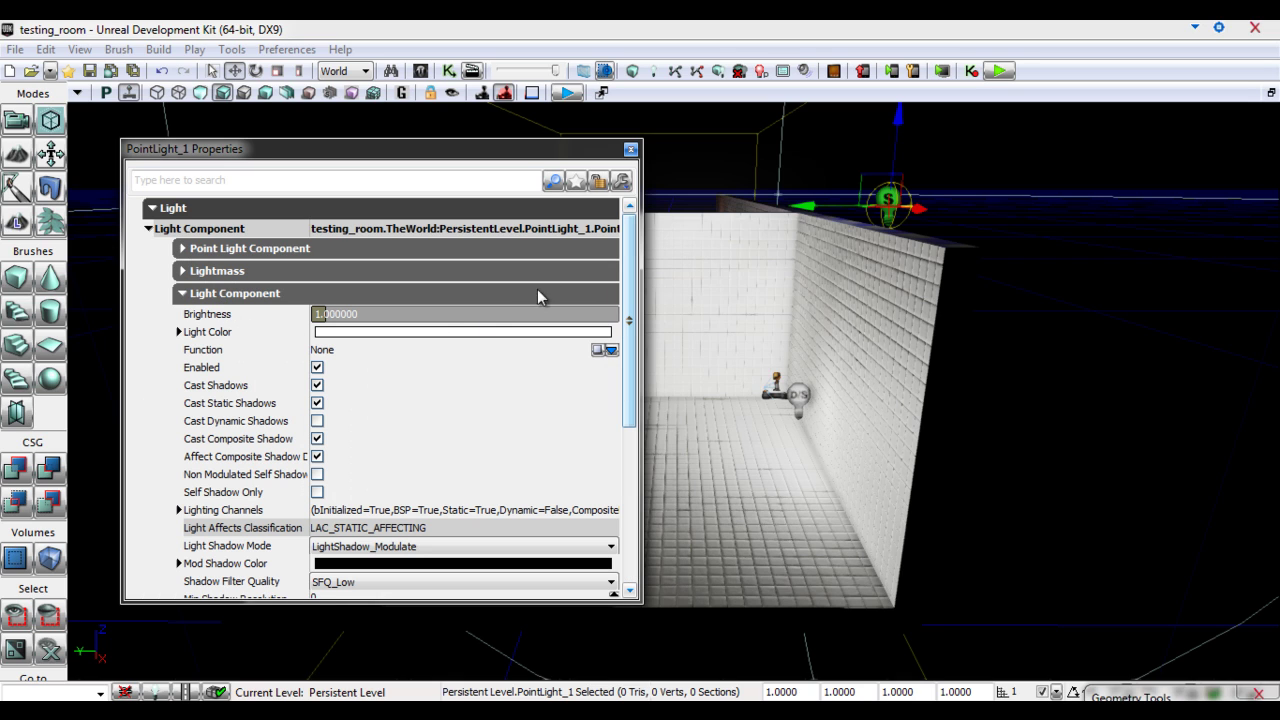
scroll(630, 254, down, 1)
drag(630, 254, 627, 290)
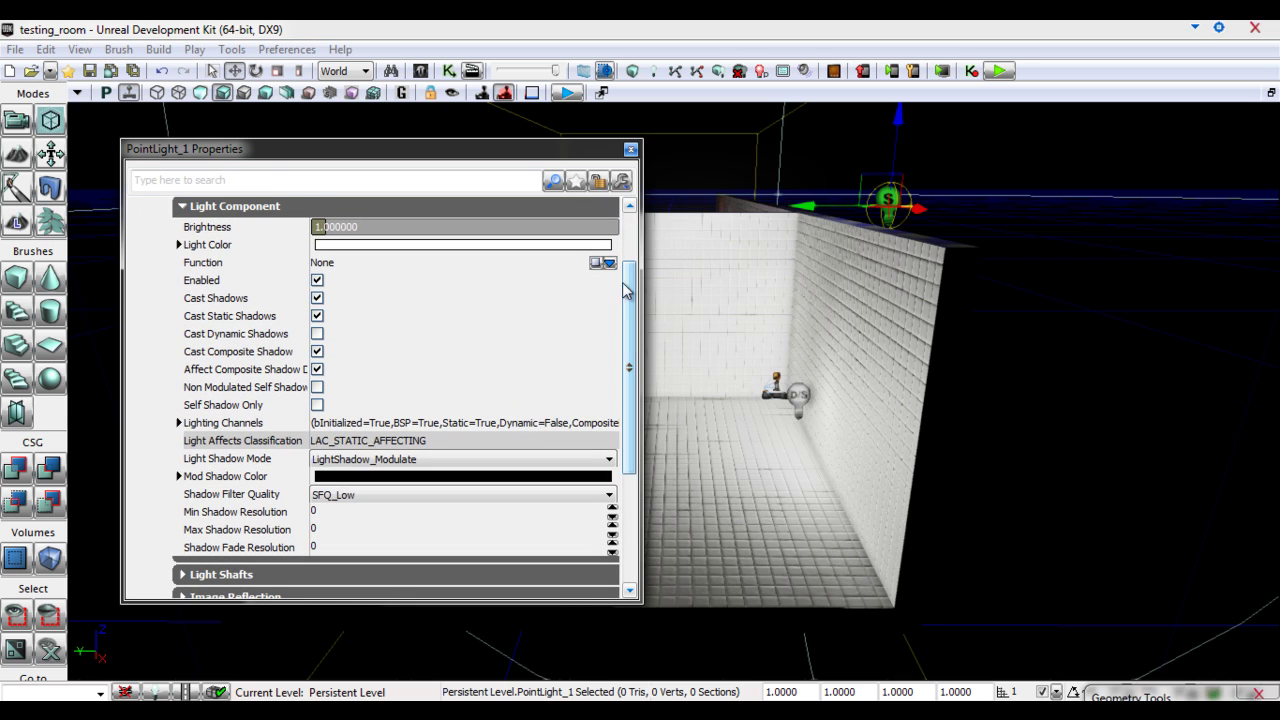
Try a pale green light color with 0.34 saturation on the point light and cancel the color selection
click(324, 248)
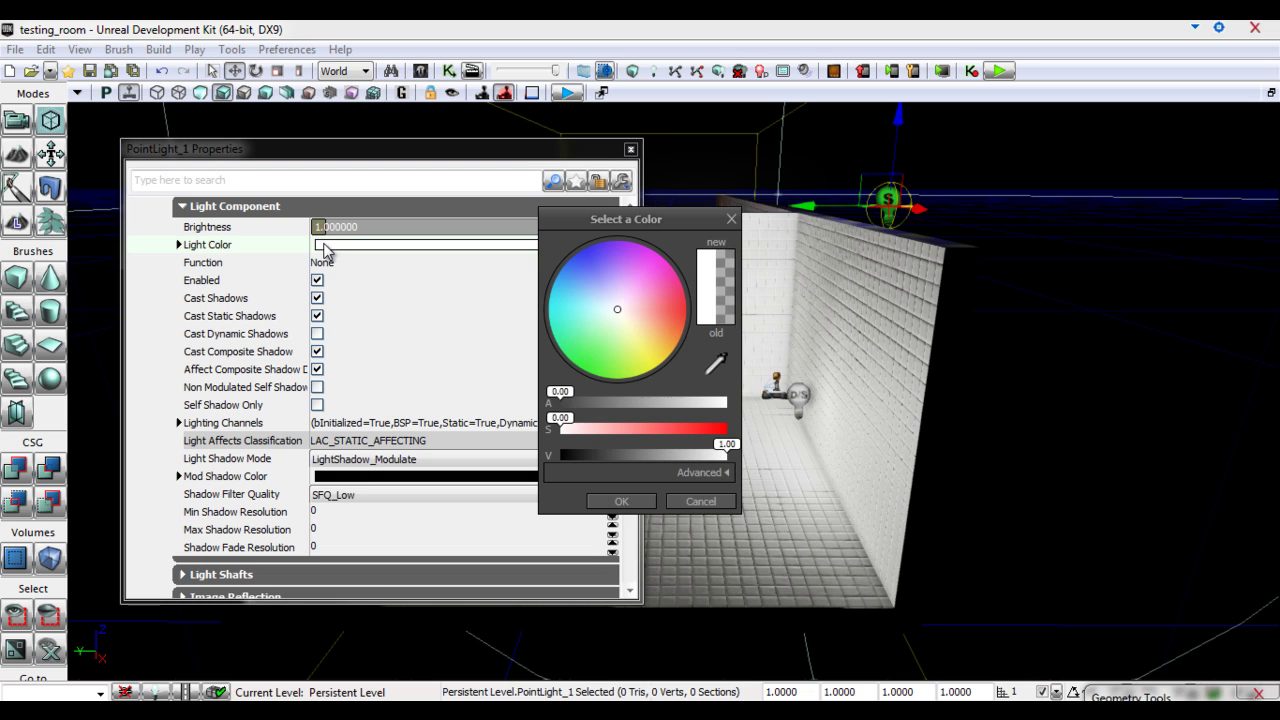
click(607, 331)
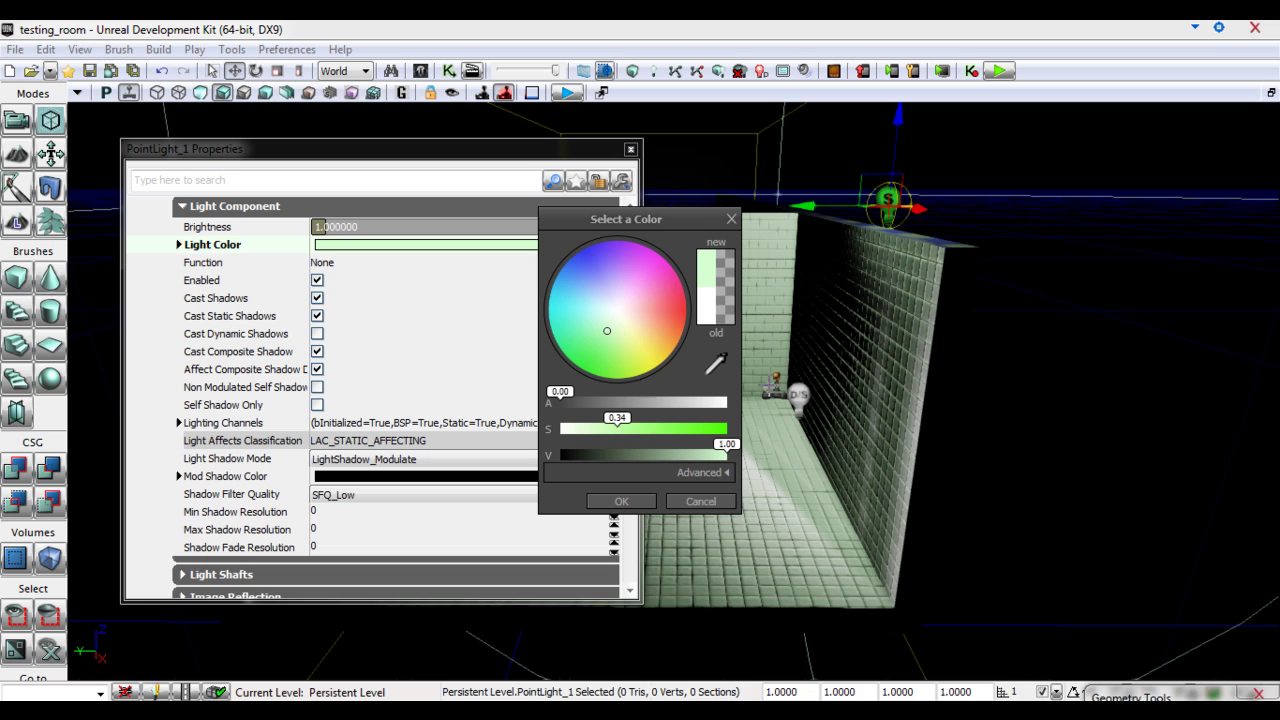
click(699, 501)
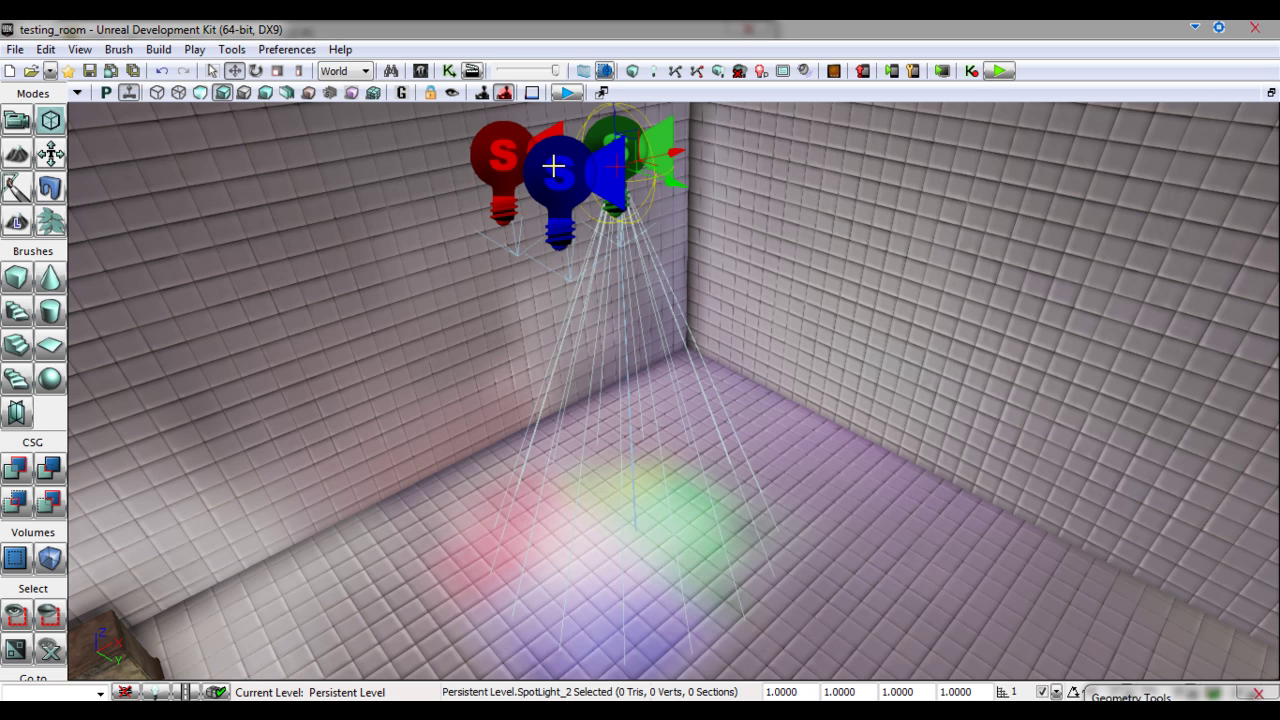
Select the blue, red and green spotlights in turn to inspect their cones over the floor
click(556, 171)
click(500, 149)
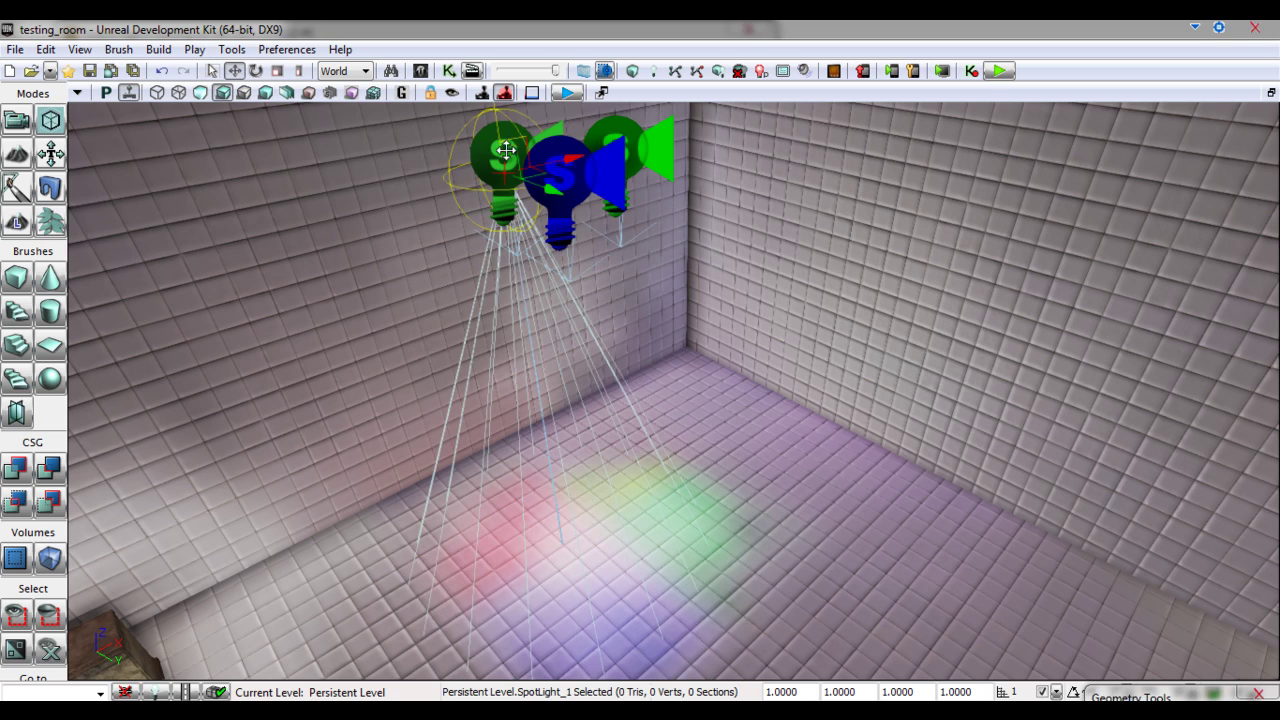
click(608, 141)
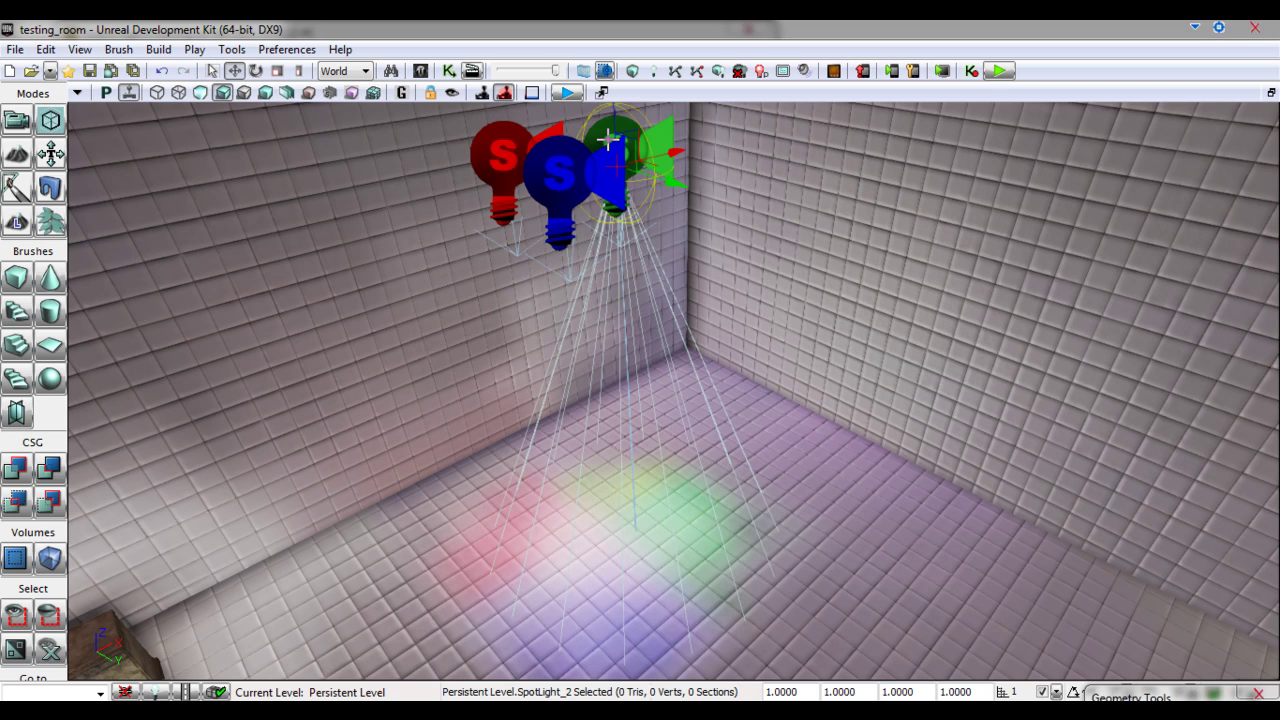
Examine the SpotLight, SpotLightMovable and SpotLightToggleable entries in the actor classes list
click(421, 70)
click(418, 189)
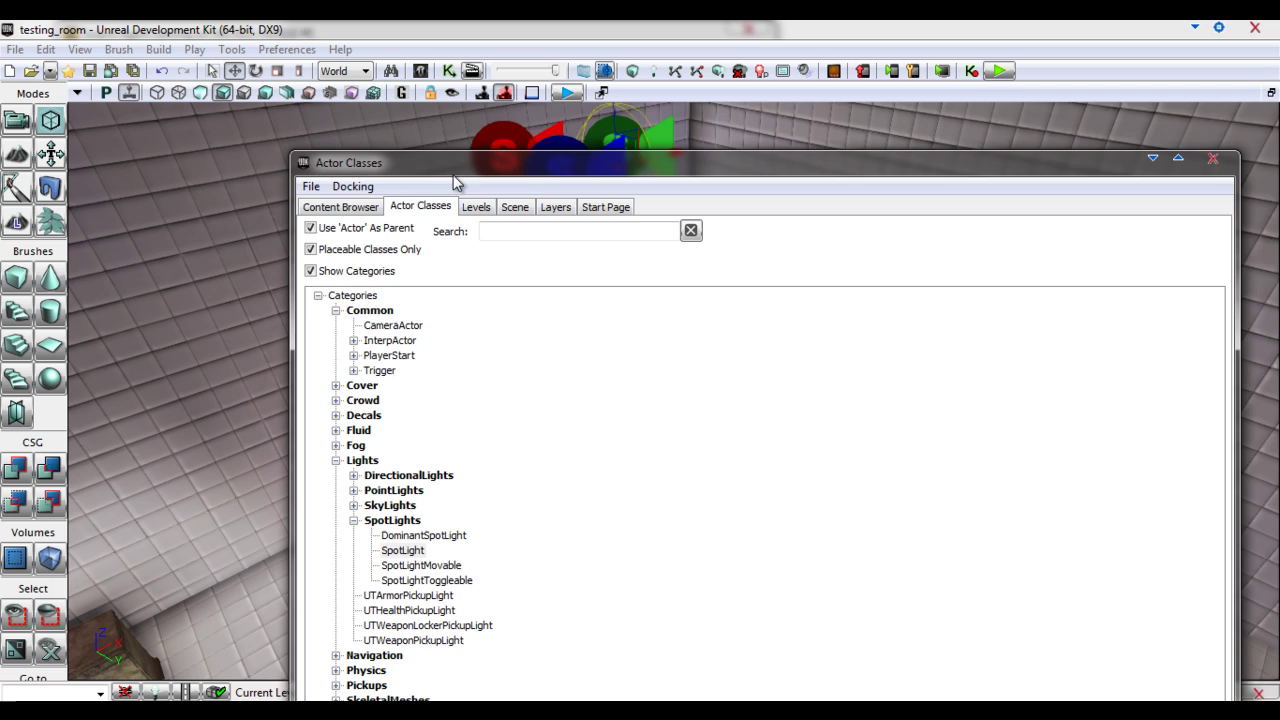
drag(499, 155, 875, 66)
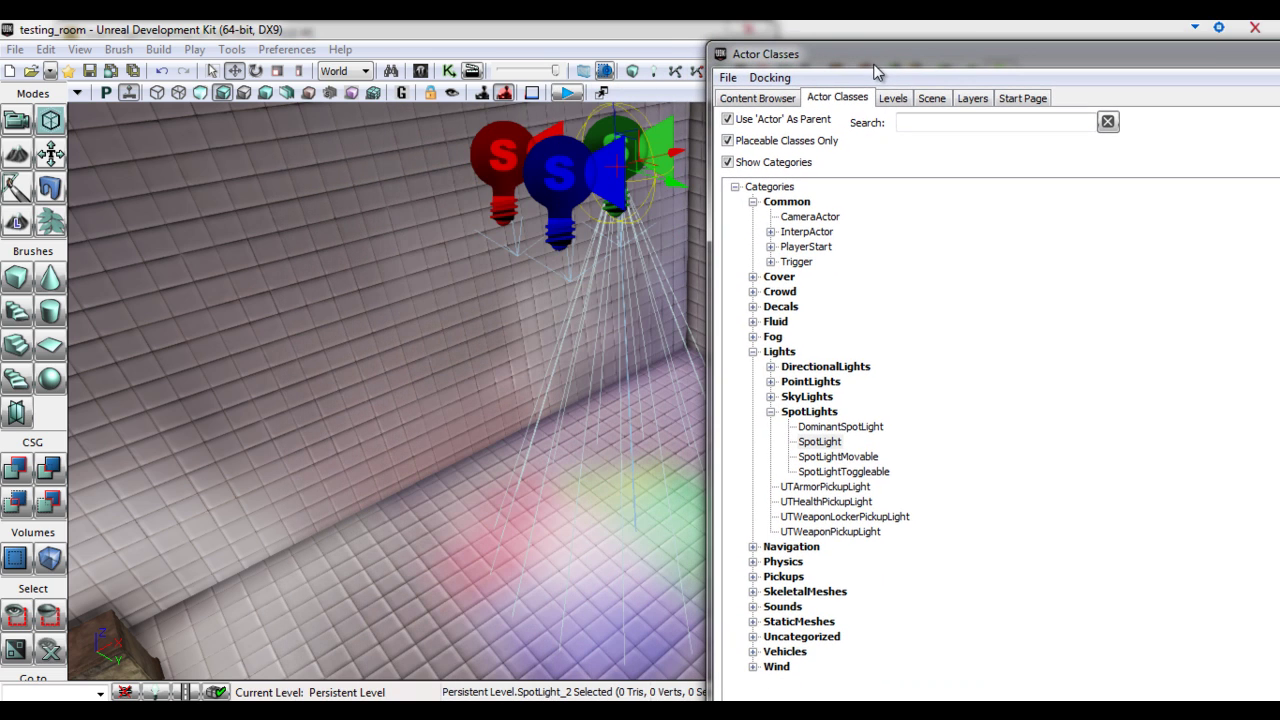
click(819, 443)
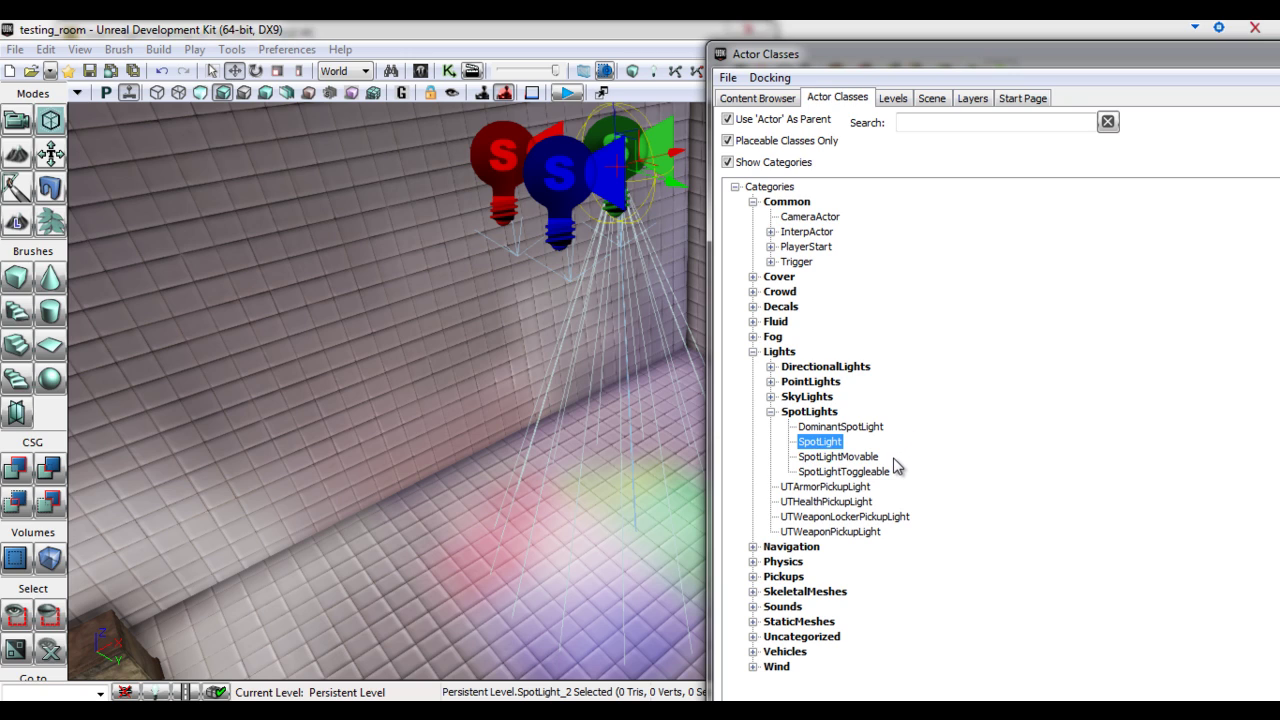
click(872, 457)
click(879, 473)
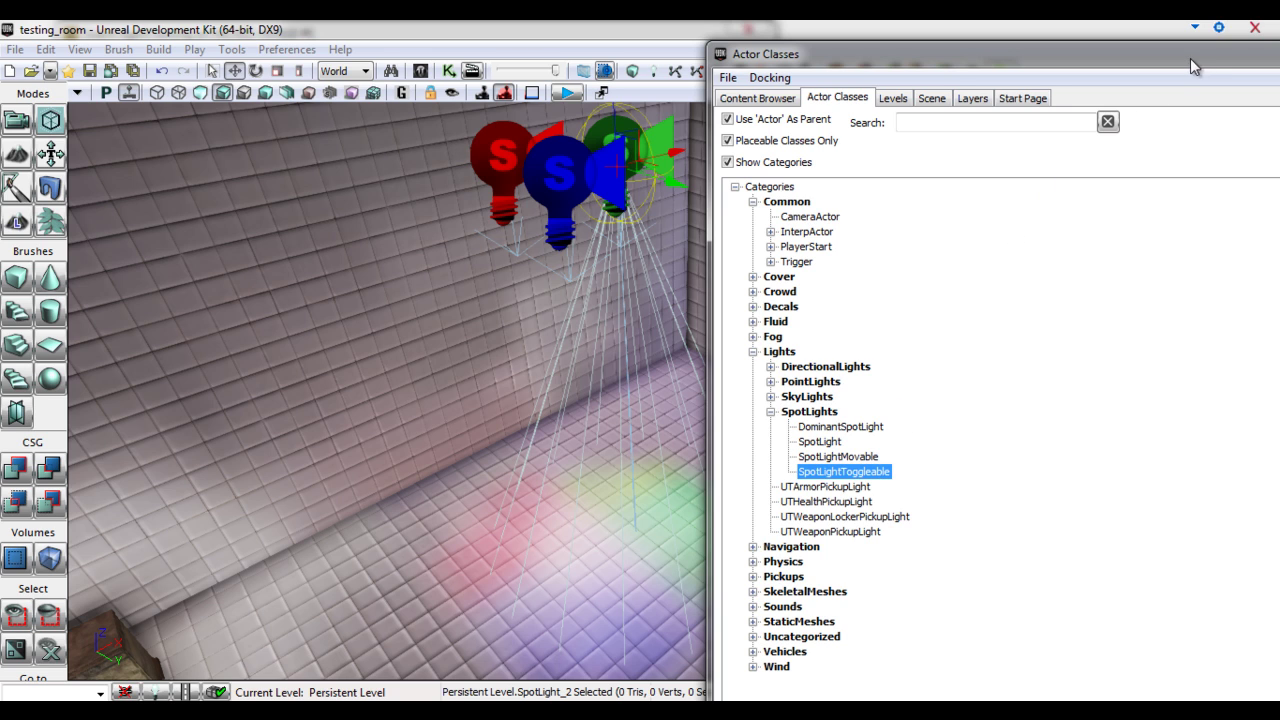
drag(1190, 65, 855, 138)
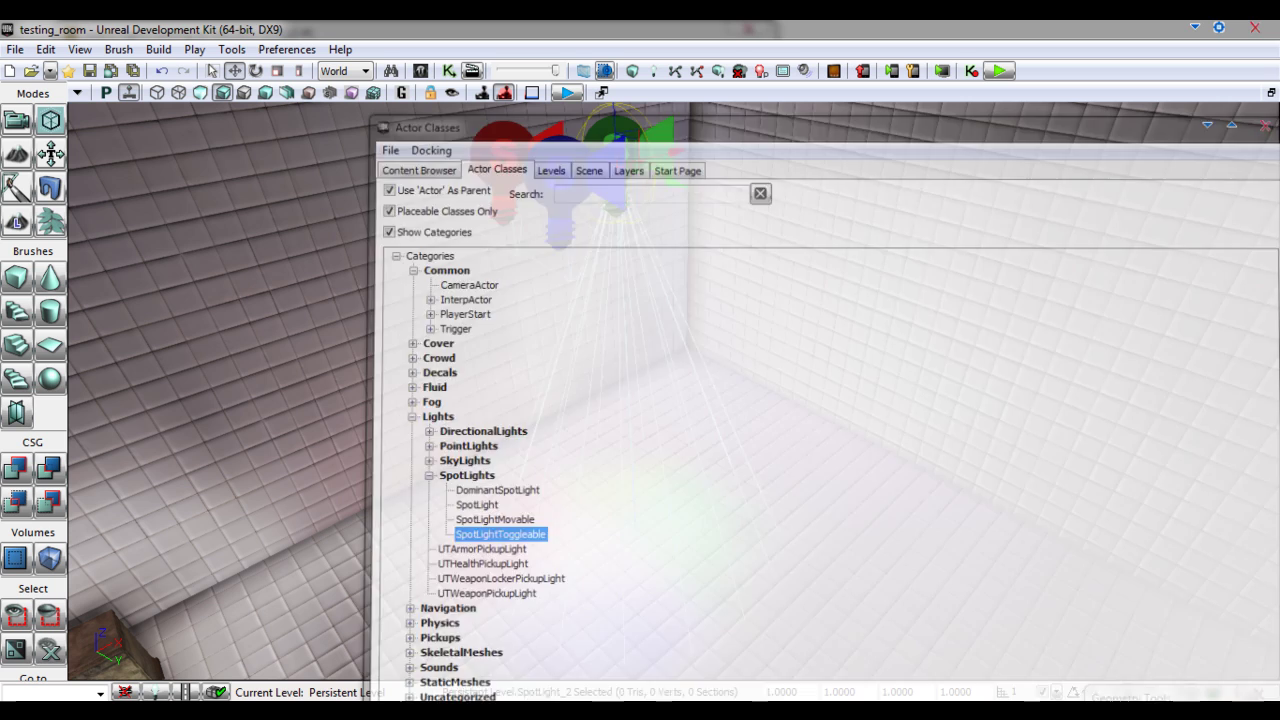
Compare the cone angle and light color properties of the blue, green and red spotlights, and close the properties
click(555, 188)
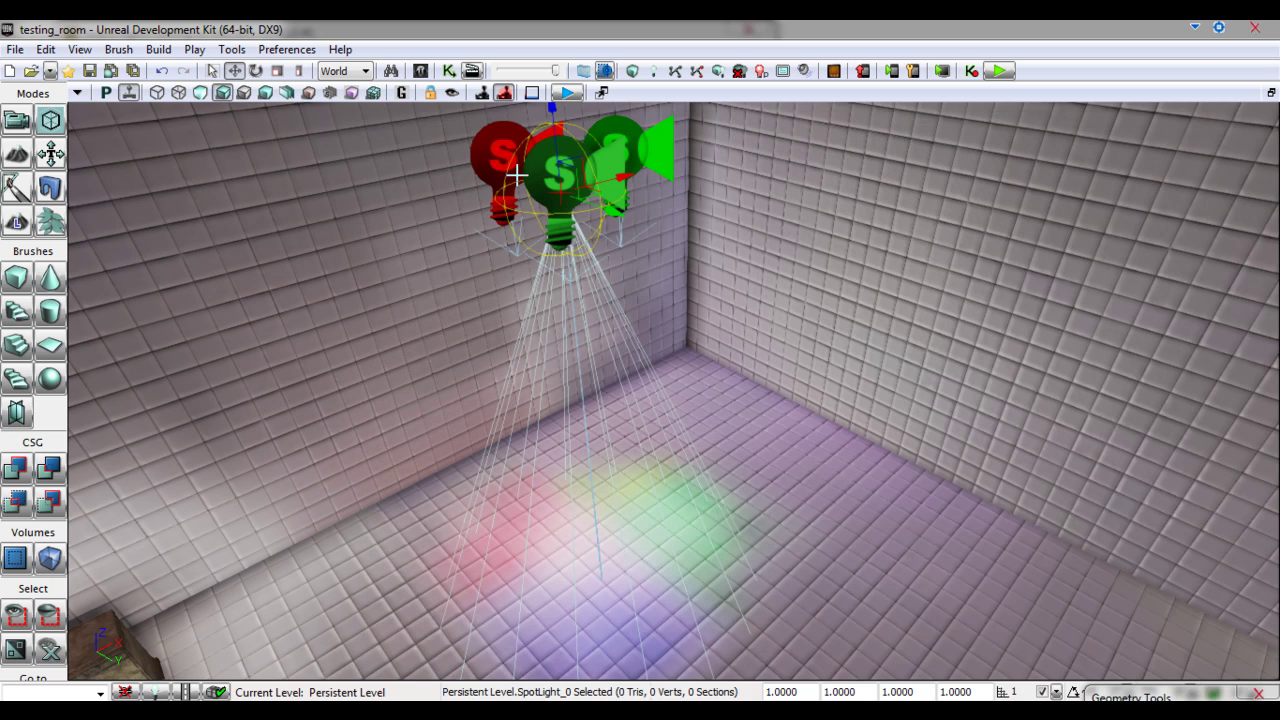
double_click(516, 175)
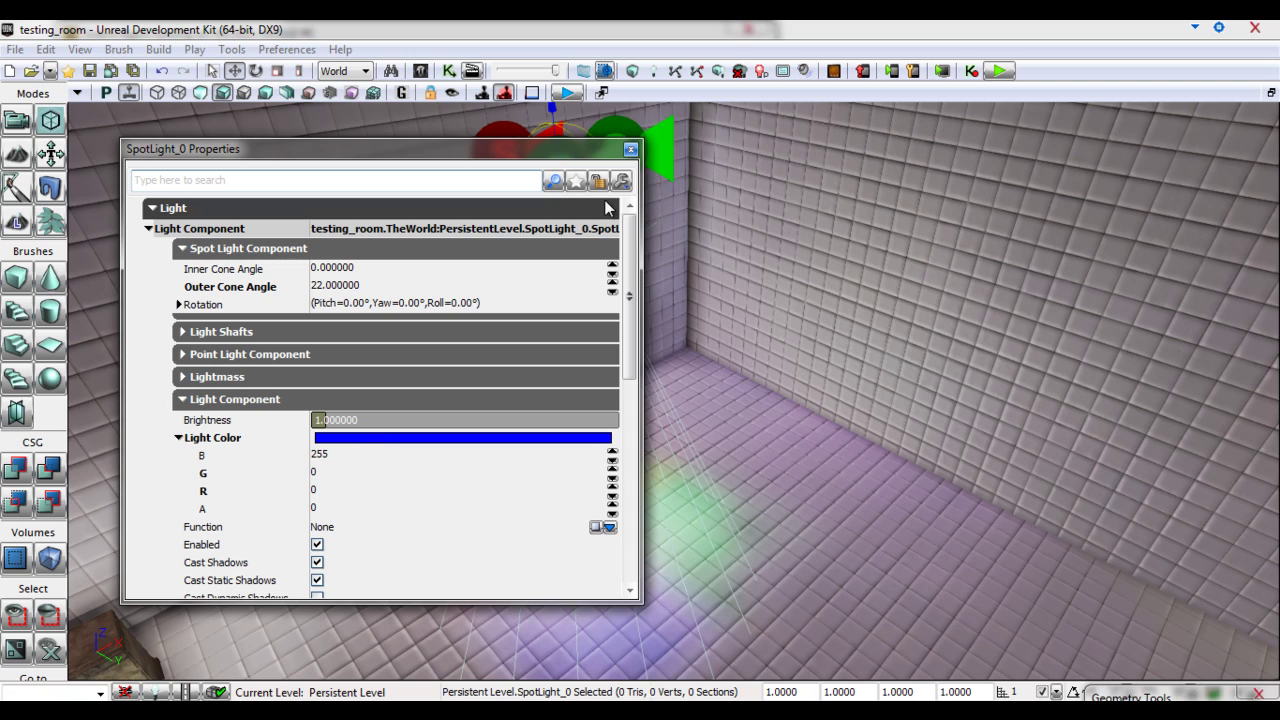
click(633, 128)
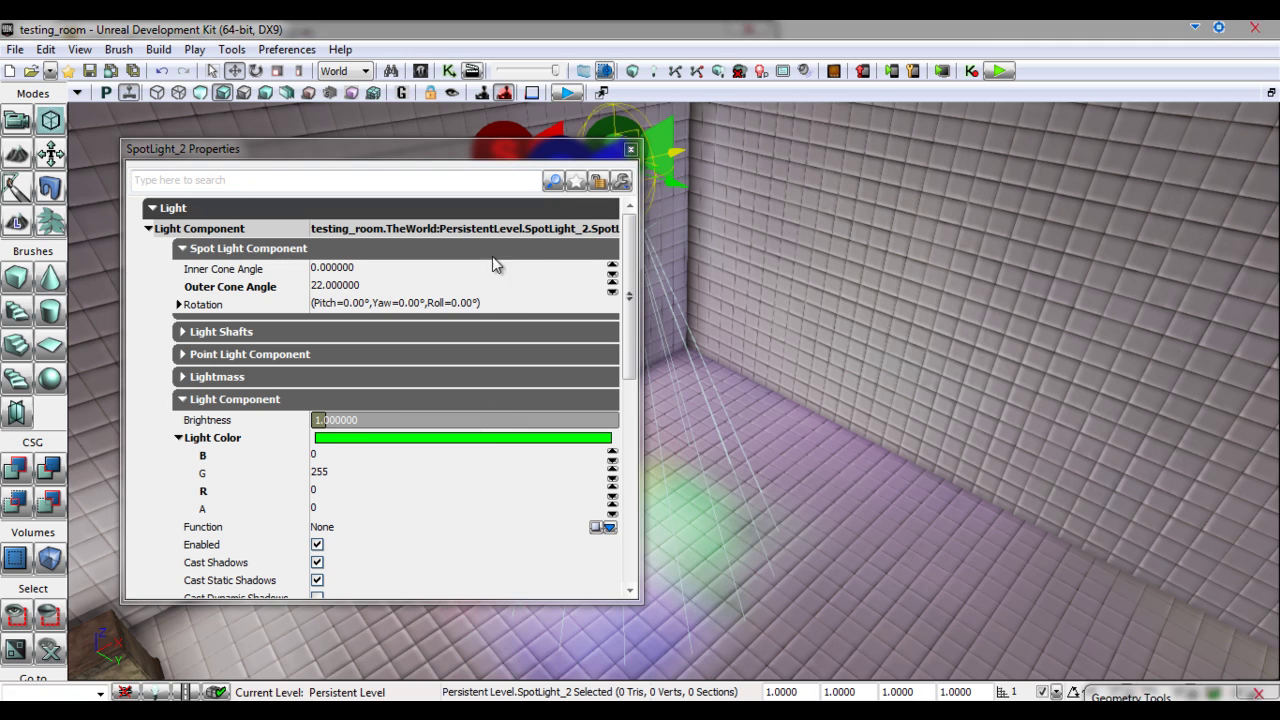
click(503, 127)
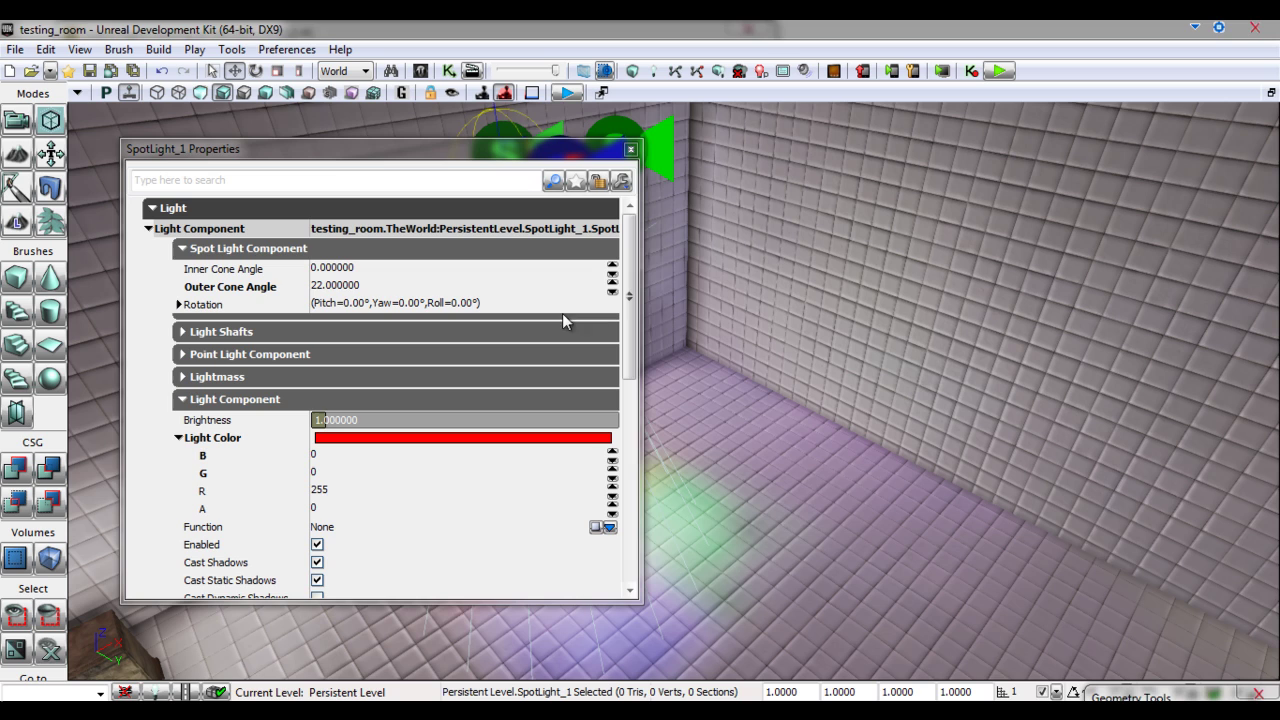
click(630, 149)
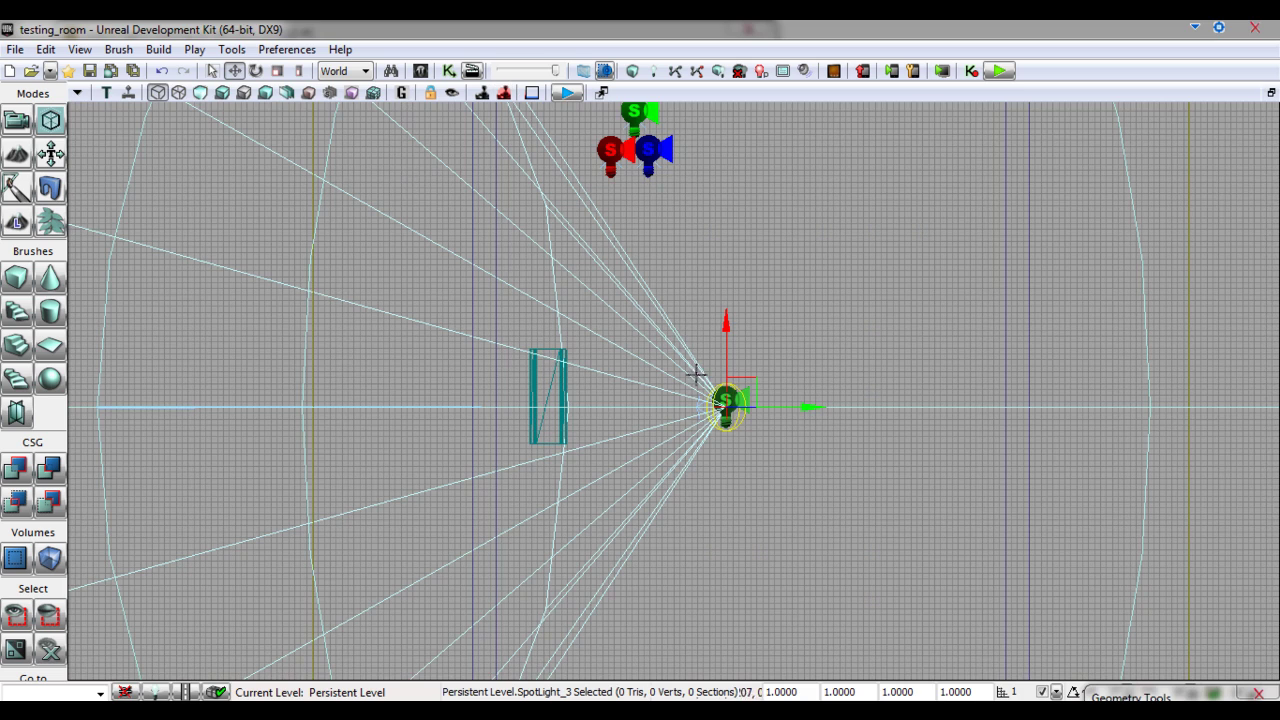
Restore the four-viewport layout and open the properties of the spotlight aimed at the crate, at its Inner Cone Angle
click(1271, 94)
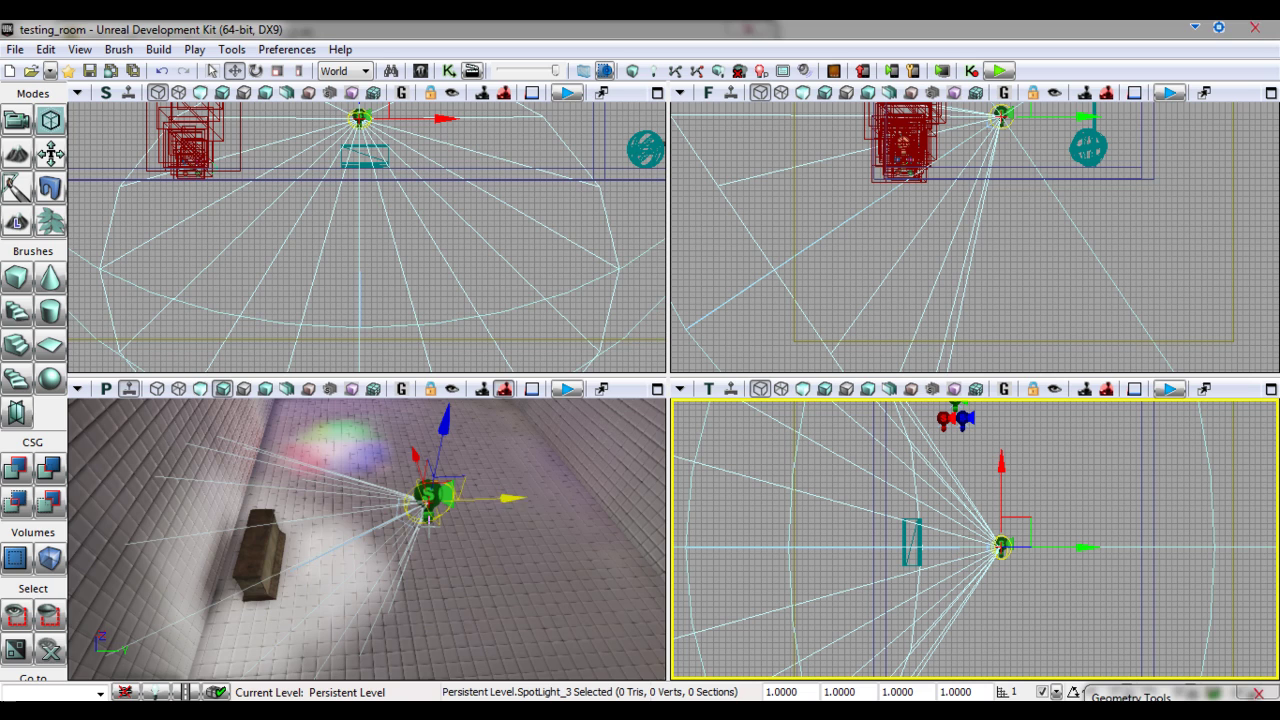
key(F4)
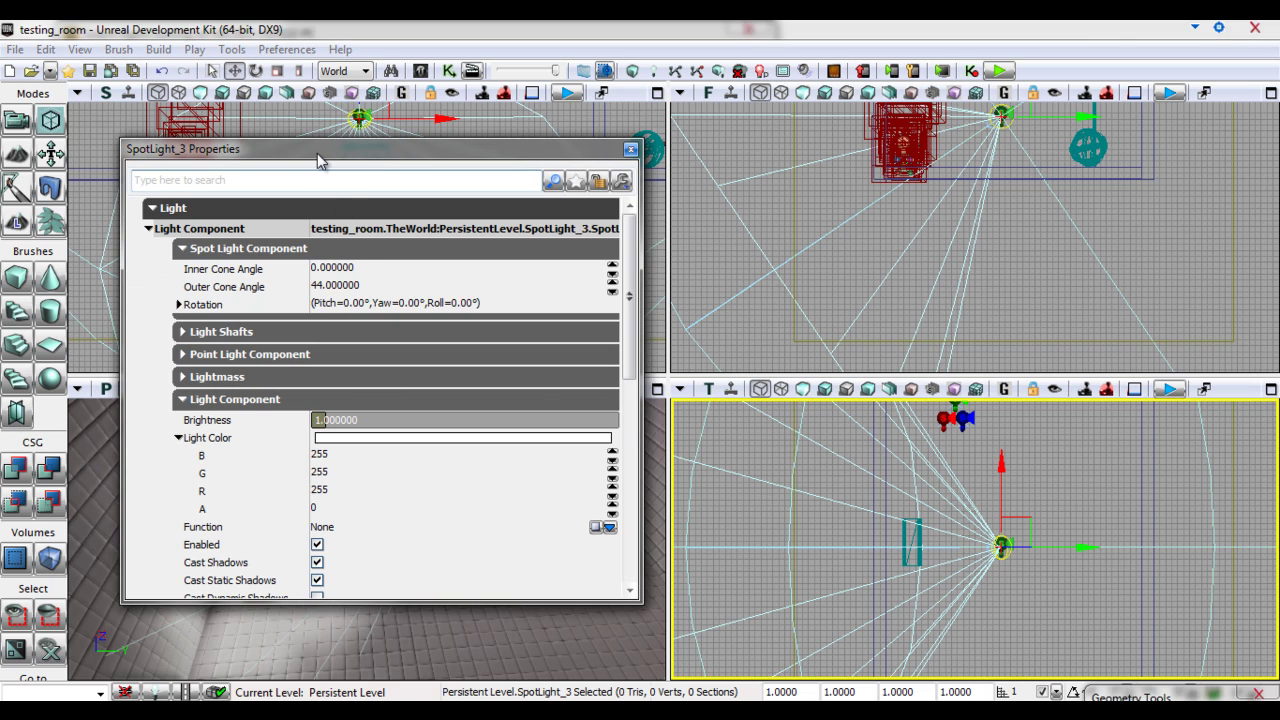
drag(308, 148, 920, 149)
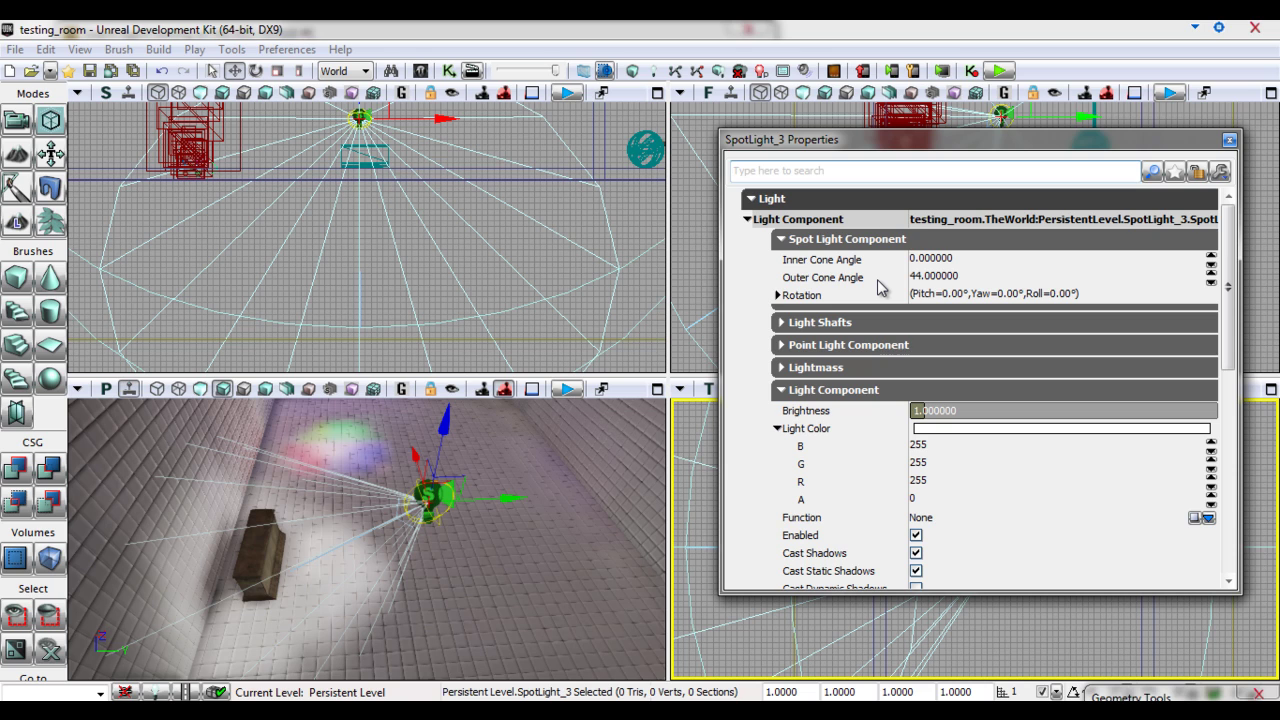
click(920, 259)
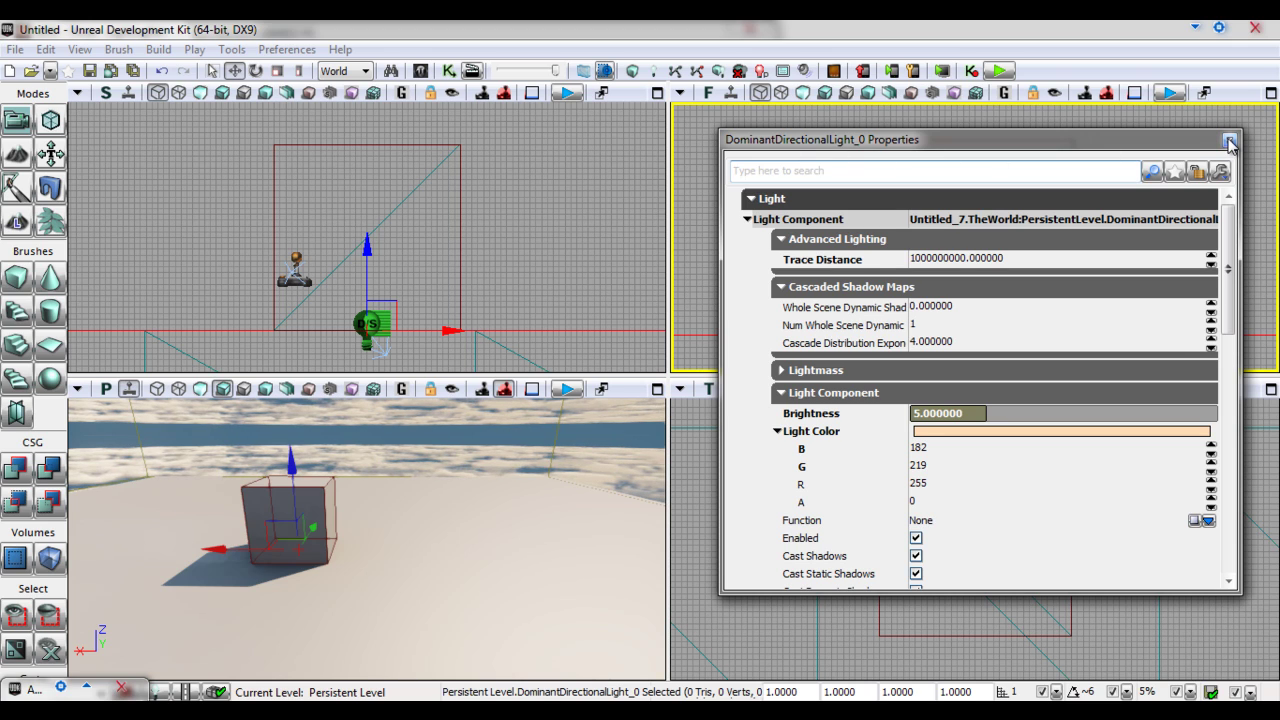
Close the dominant directional light's properties and examine the DirectionalLights entries in the actor classes list
click(1230, 141)
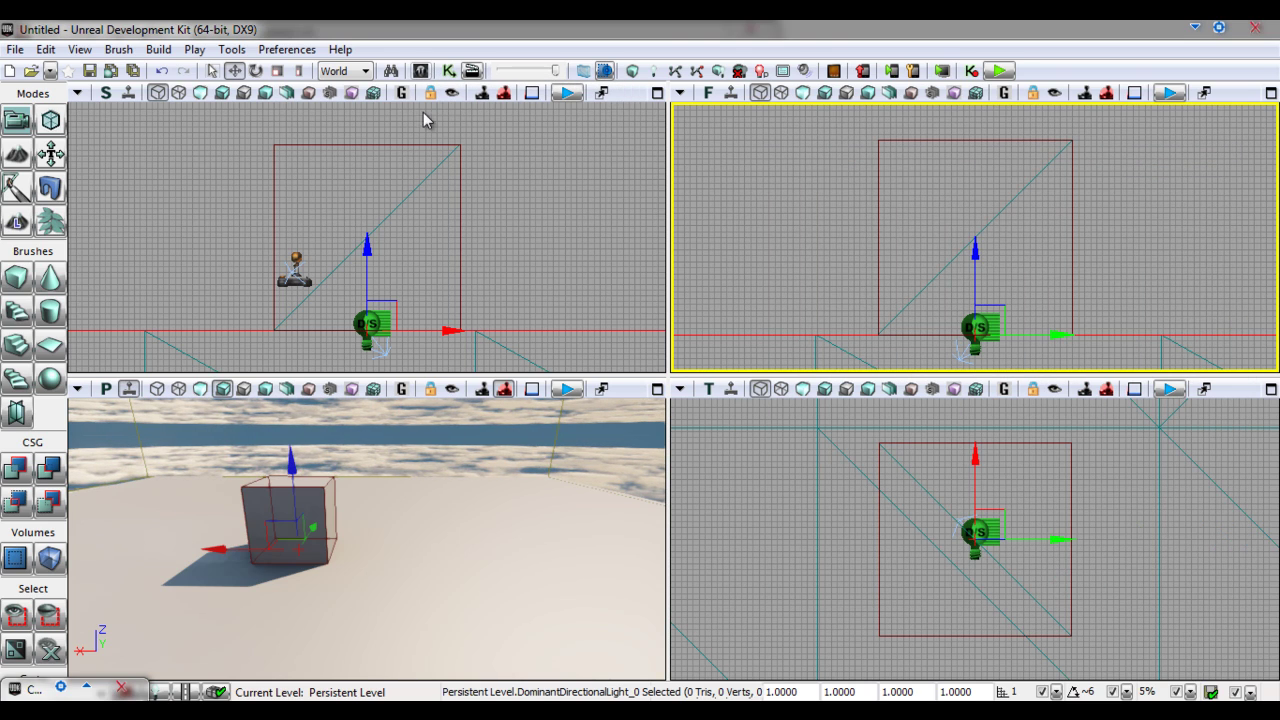
click(60, 688)
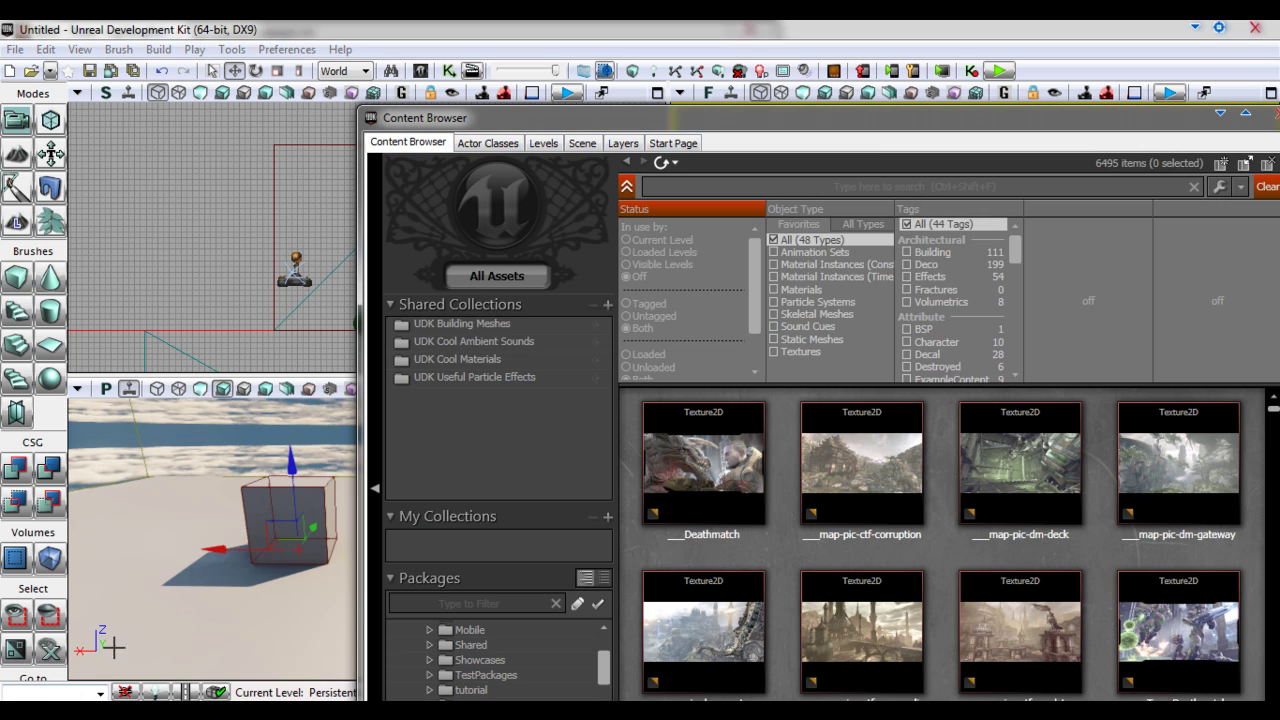
click(488, 143)
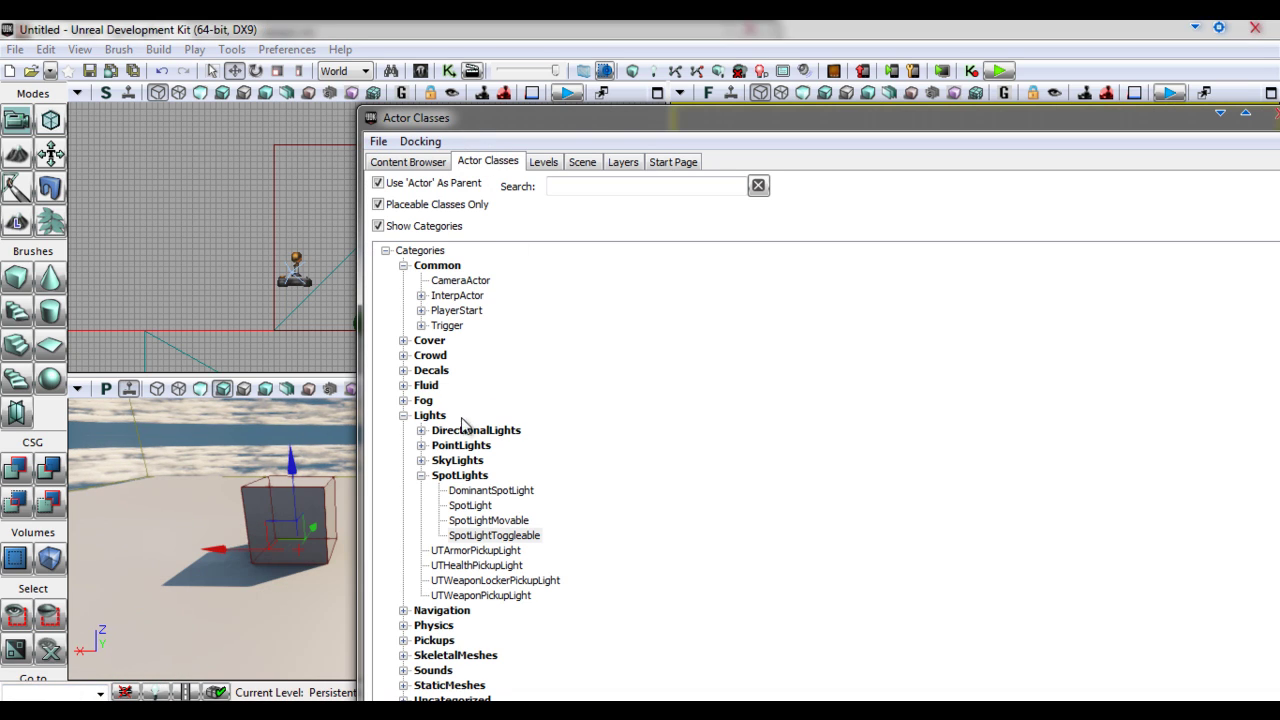
click(422, 431)
click(500, 447)
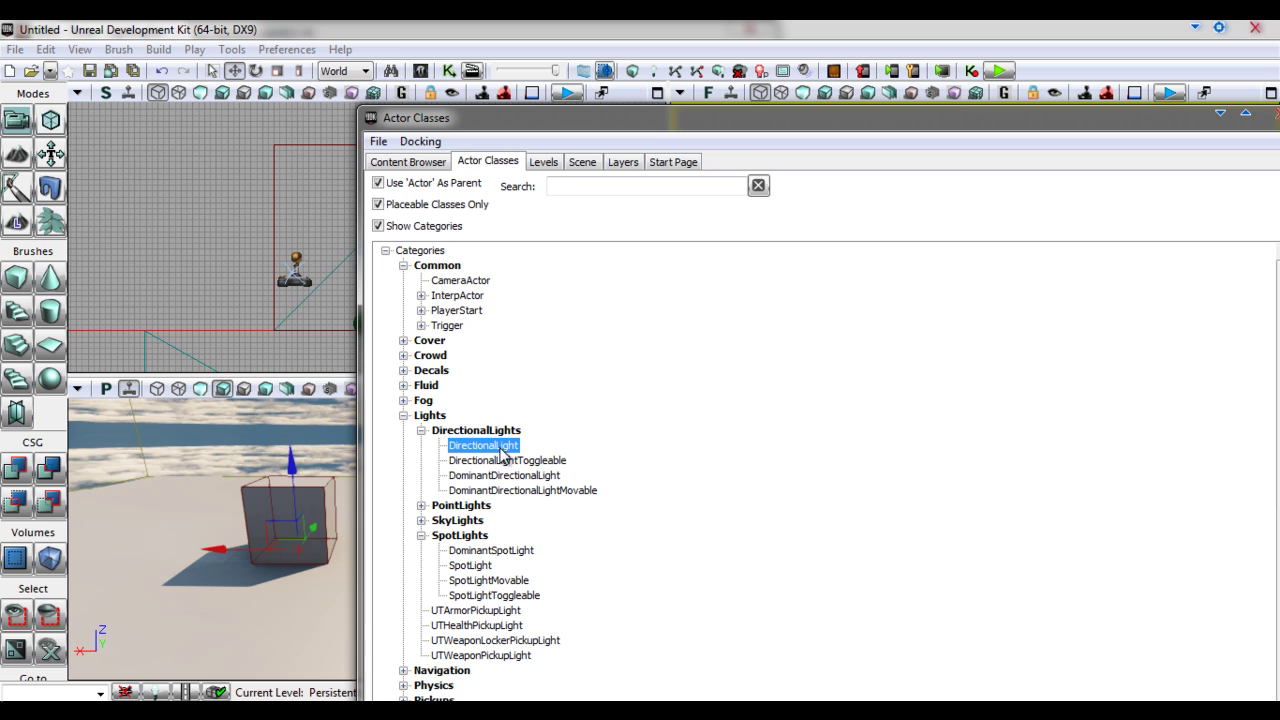
click(1220, 114)
Centre the views on the dominant directional light and rotate it in the front view to change the sunlight angle
key(Home)
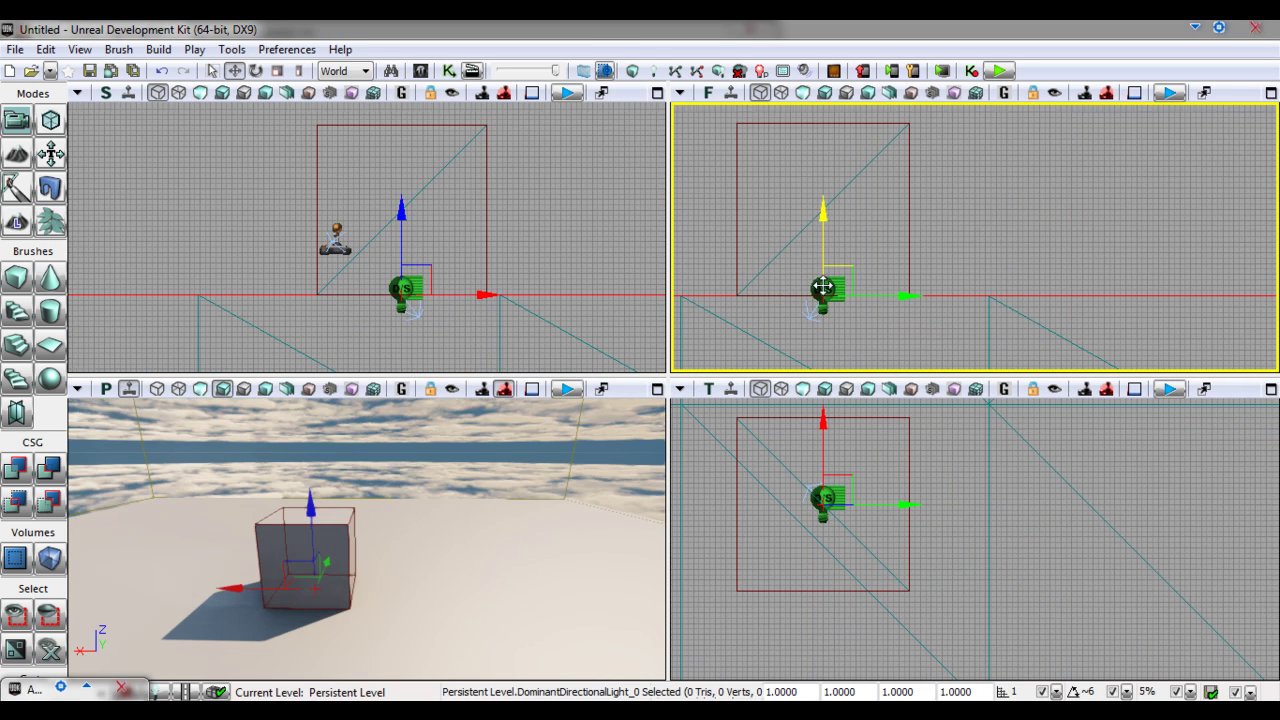
key(space)
drag(783, 205, 1065, 194)
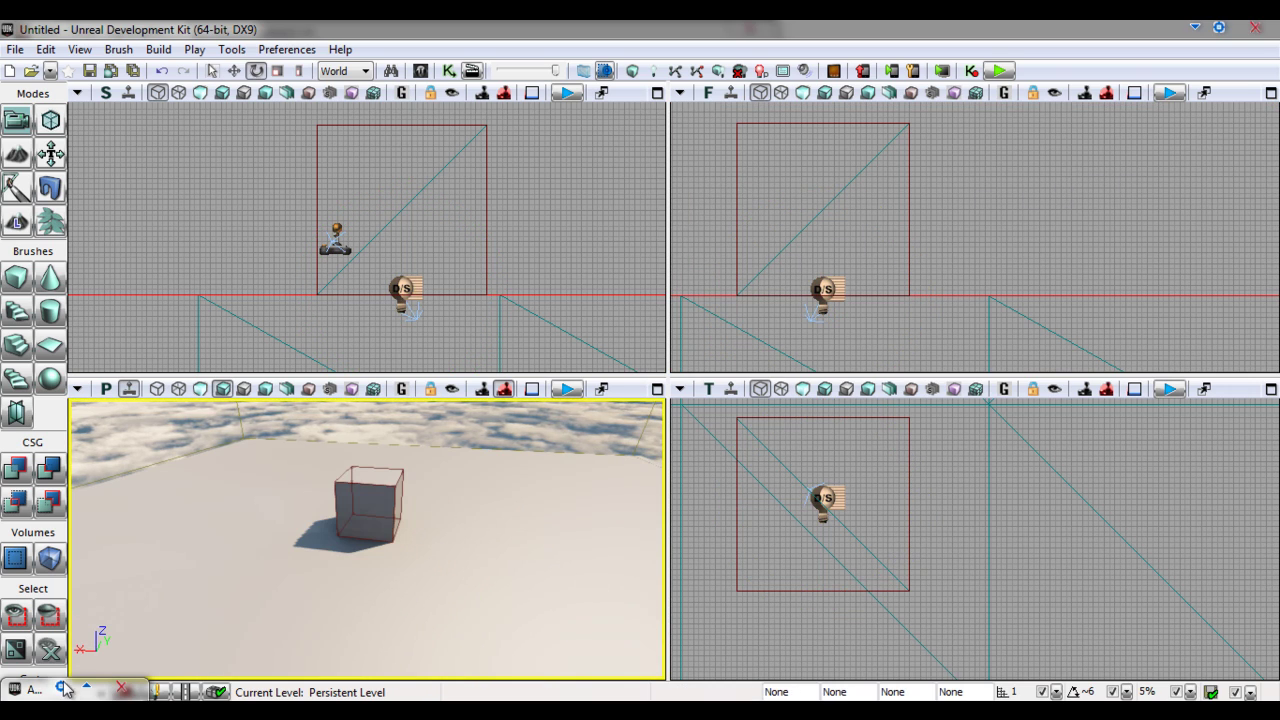
Place a SkyLight from the SkyLights actor classes onto the floor beside the cube
click(62, 688)
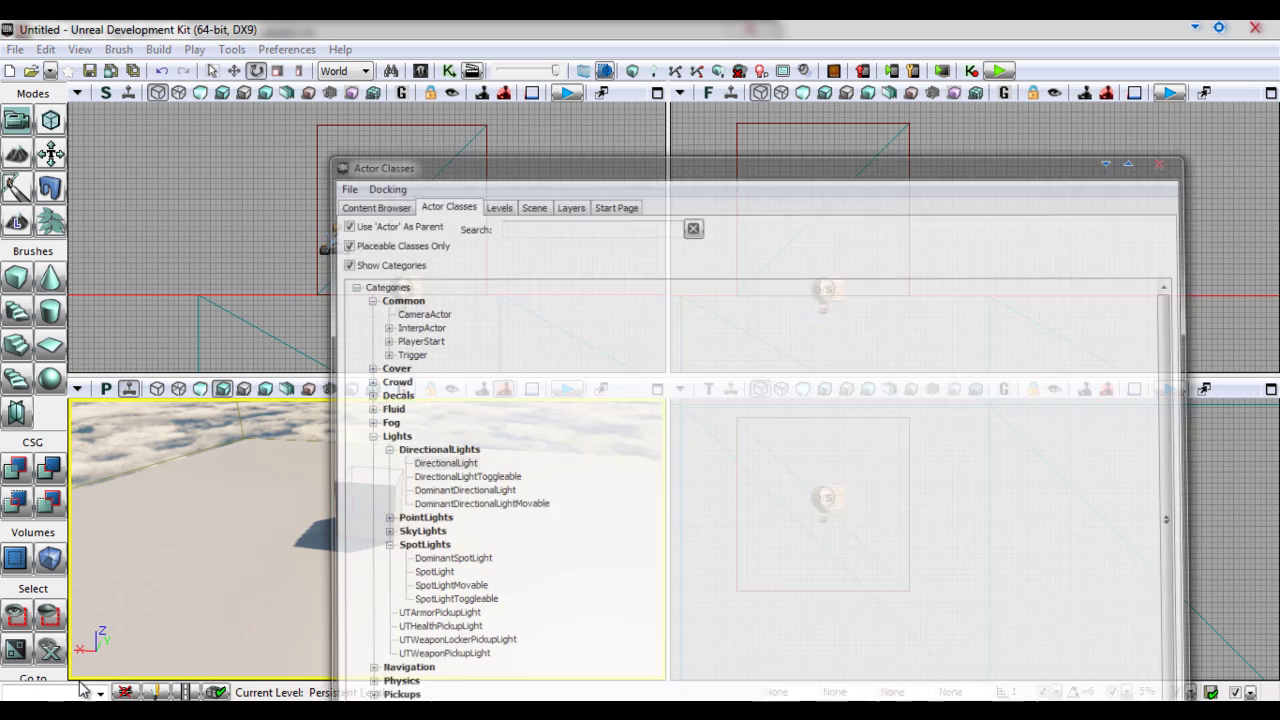
click(422, 520)
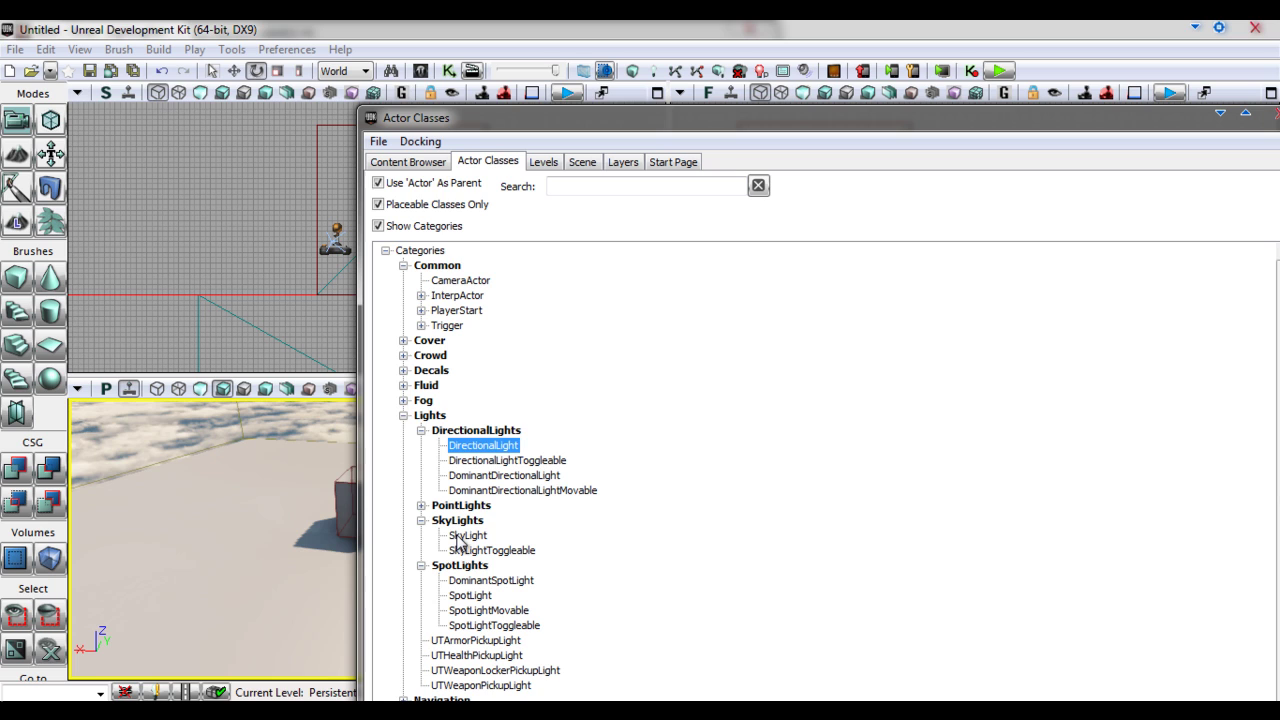
click(466, 536)
drag(468, 536, 256, 575)
click(1216, 112)
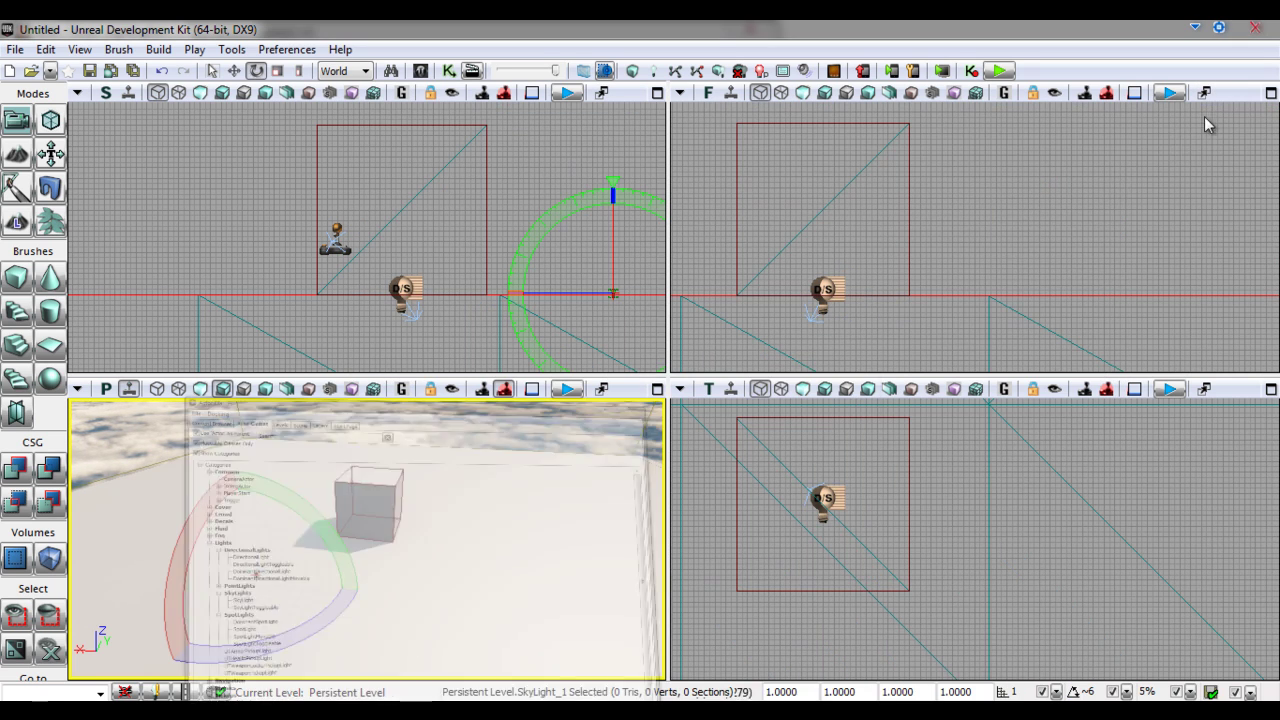
Raise the sky light above the floor in the side view and inspect its brightness and light color properties
key(space)
key(space)
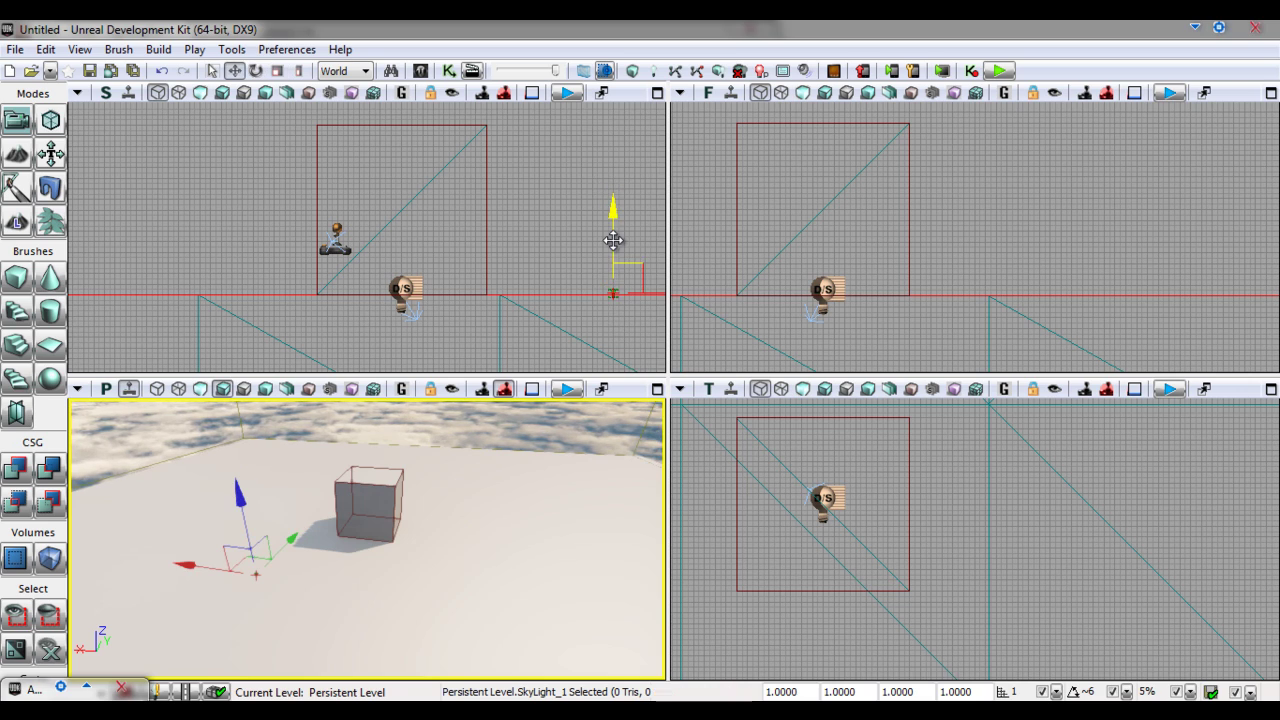
drag(613, 240, 613, 158)
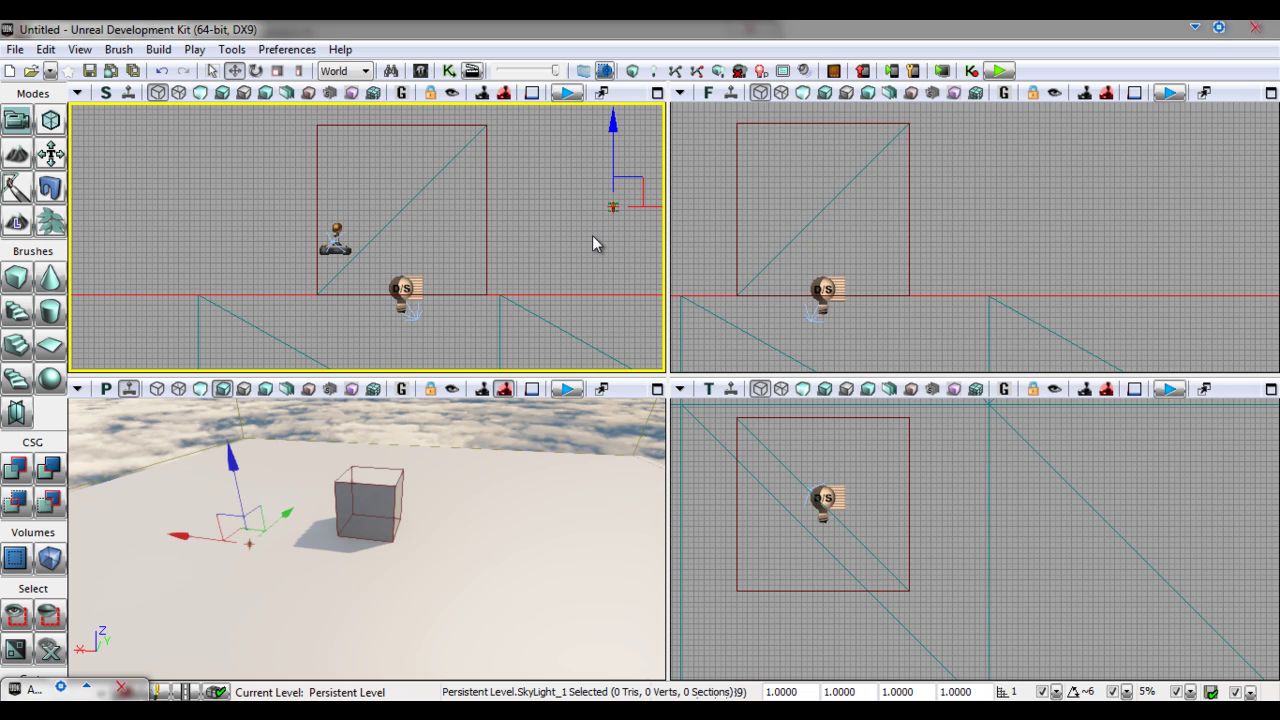
key(F4)
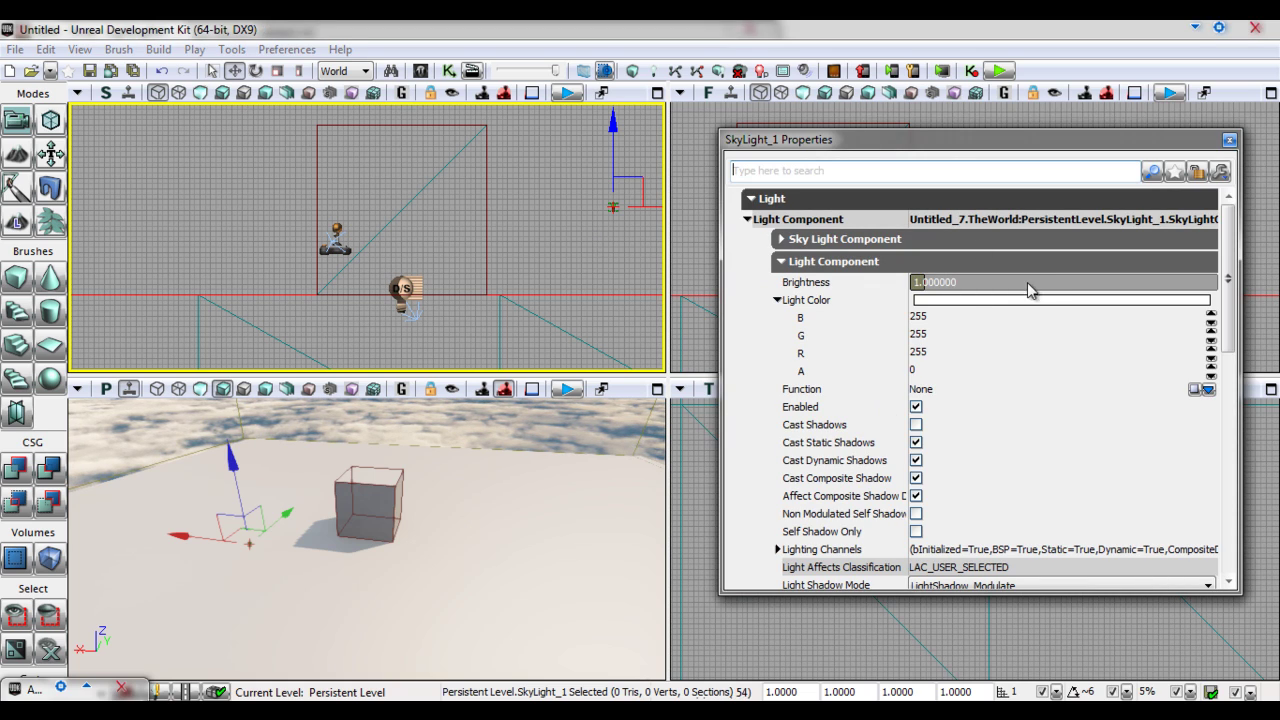
click(1230, 140)
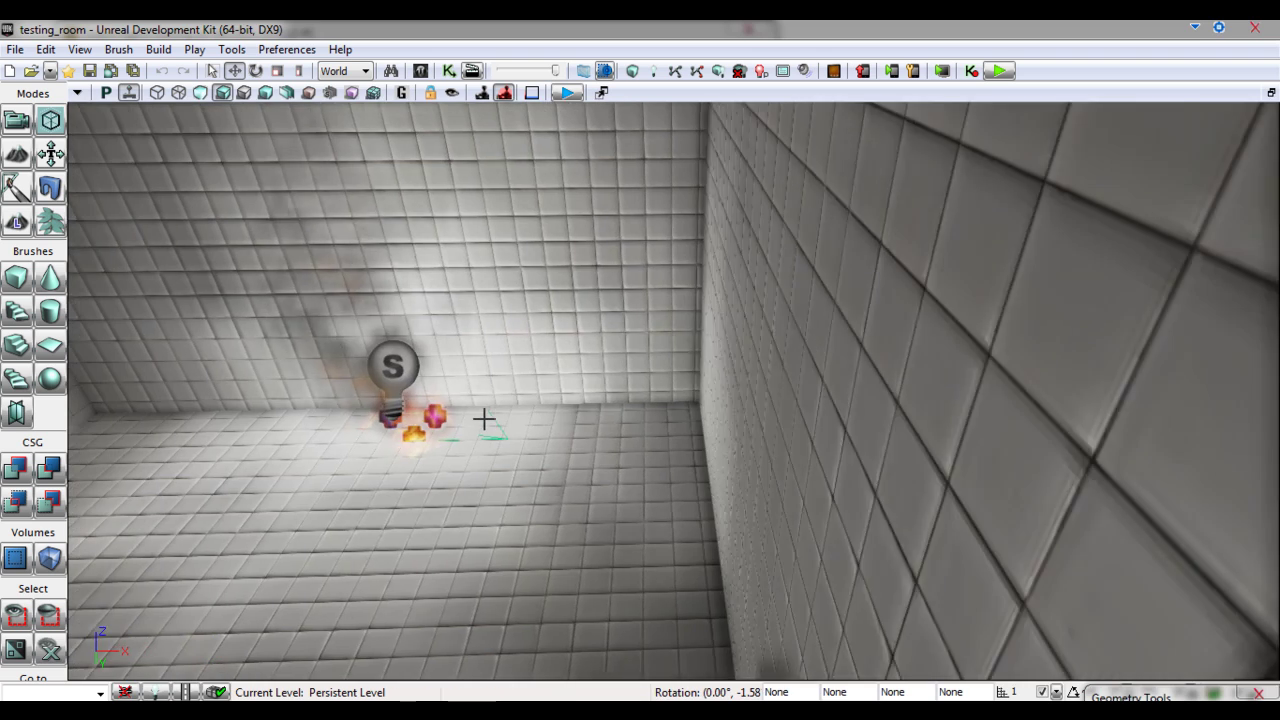
Look around the fire and its lights in the testing room, comparing the scene with game view on and off
drag(483, 418, 482, 419)
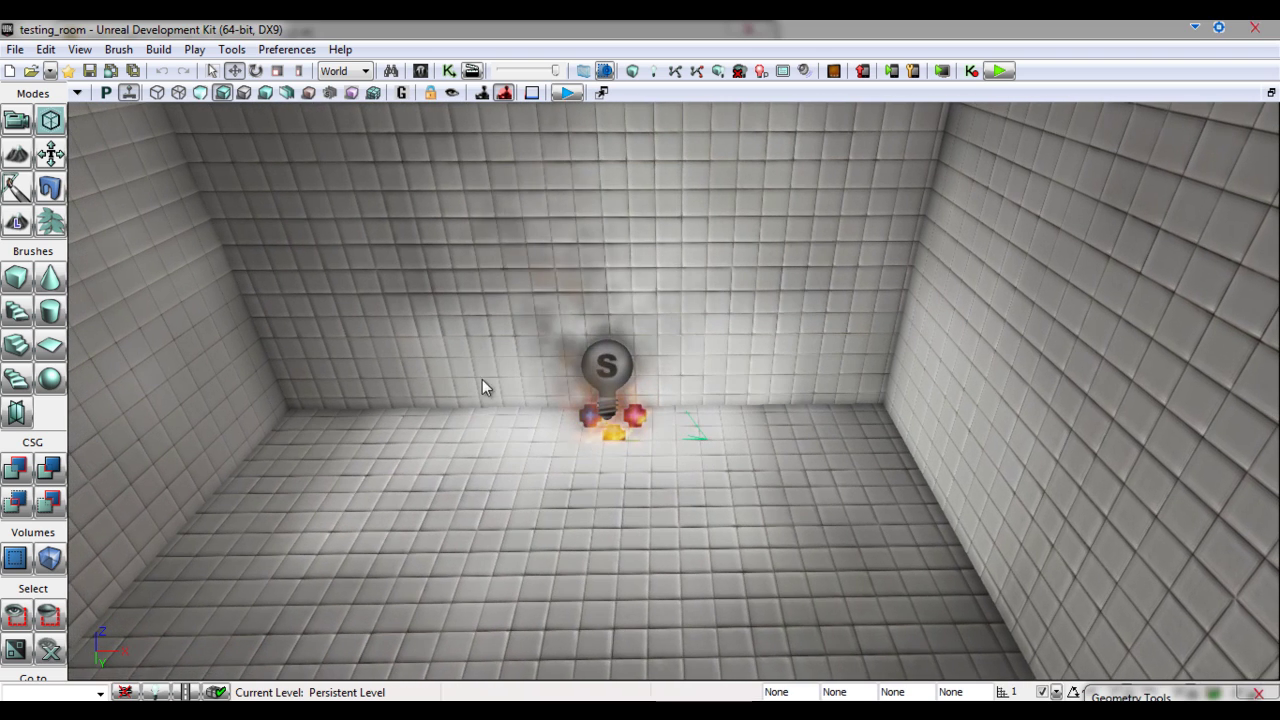
click(402, 92)
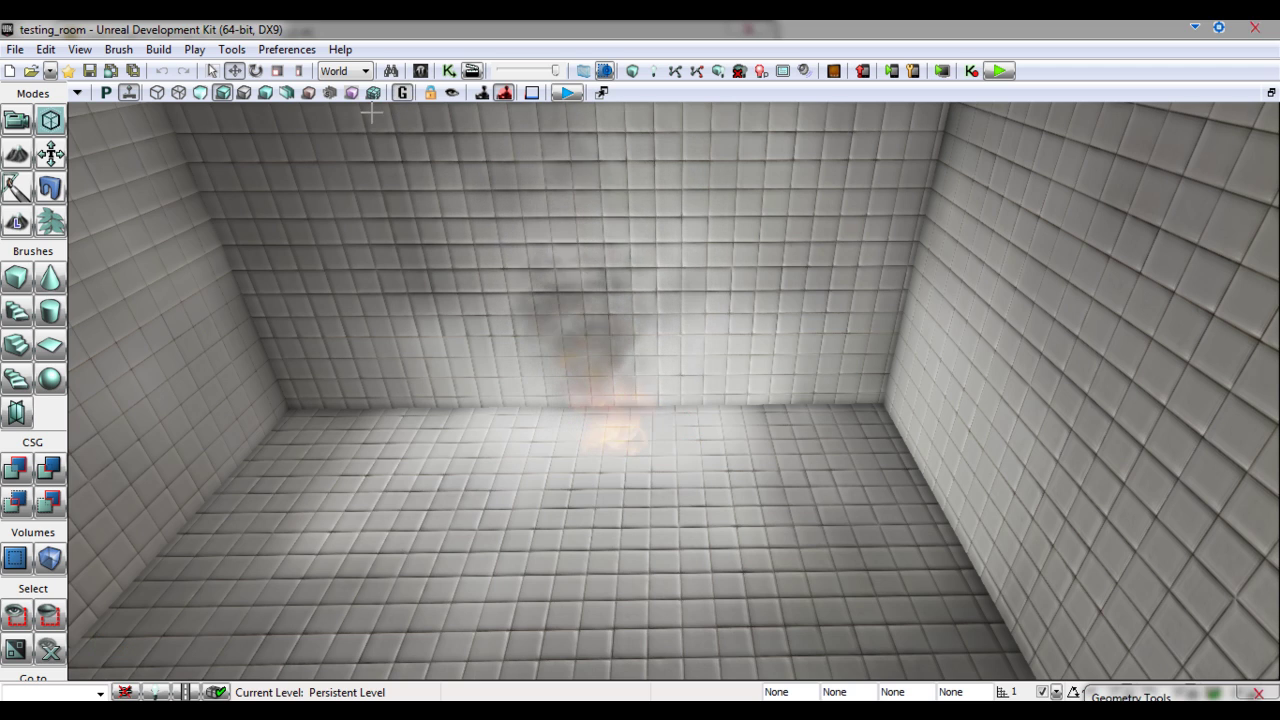
click(401, 96)
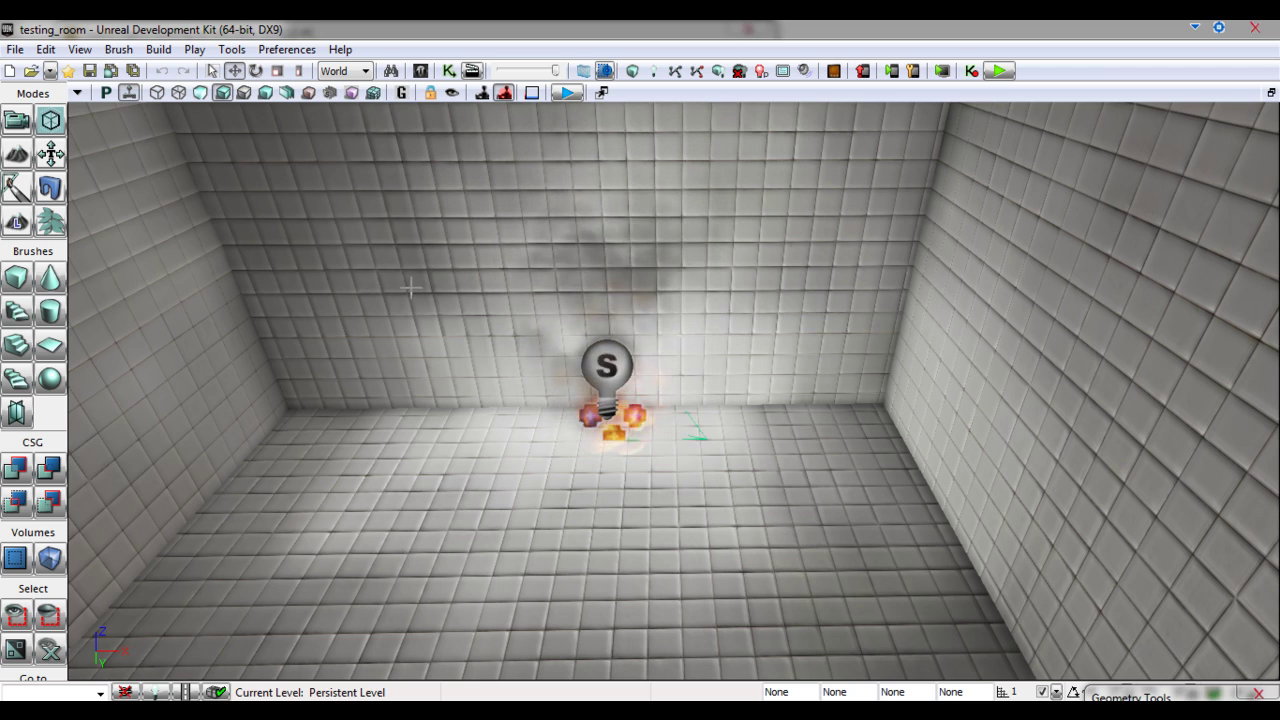
right_drag(411, 303, 411, 303)
right_drag(410, 303, 412, 288)
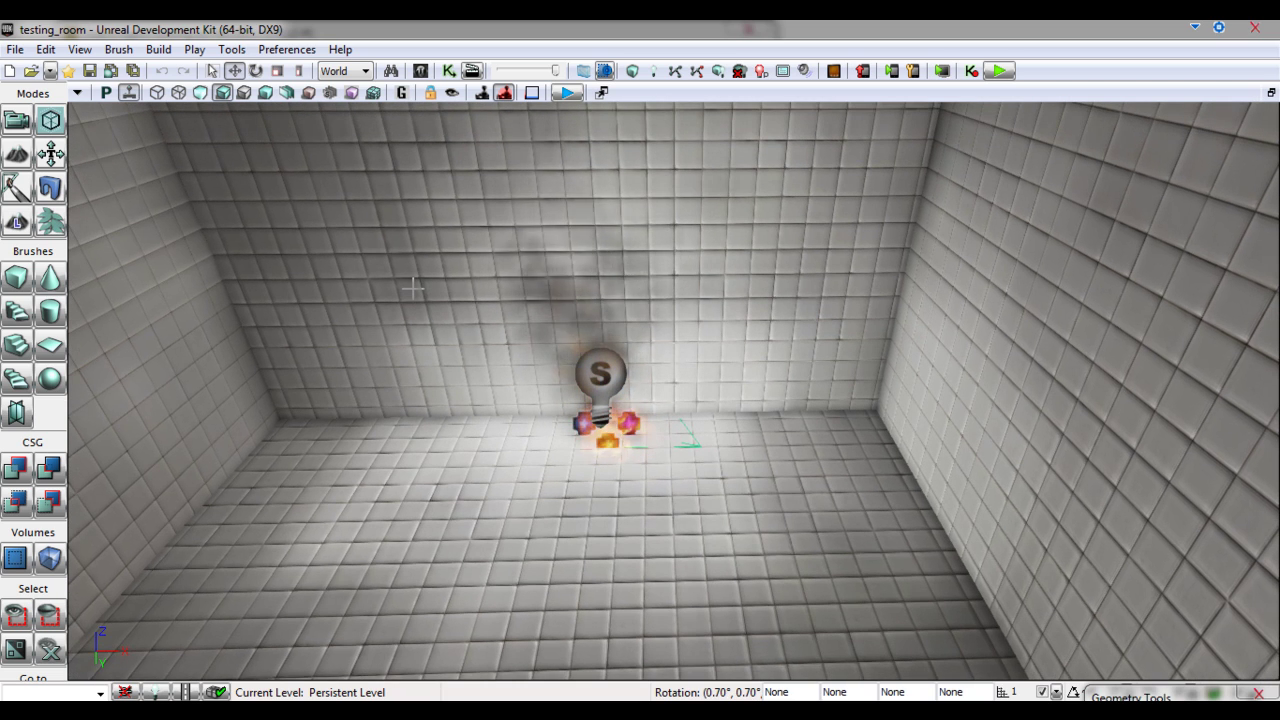
right_drag(412, 289, 411, 287)
key(a)
key(a)
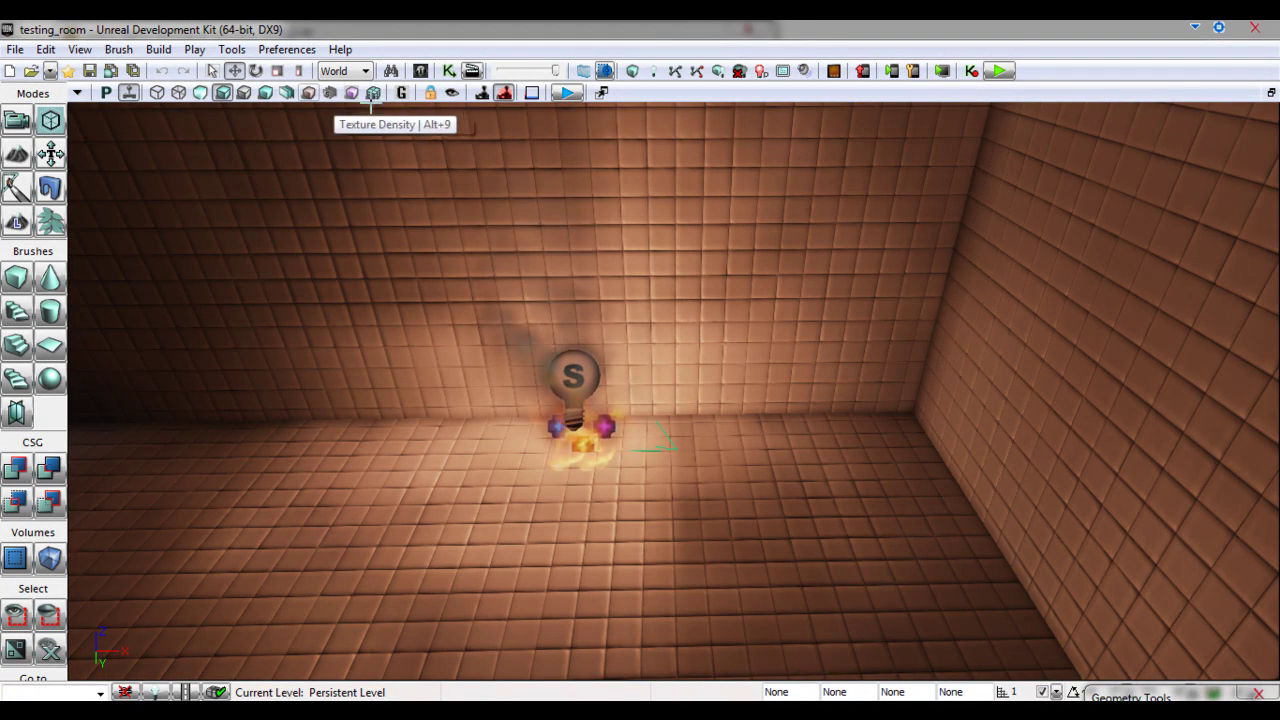
Turn on game view, start a play preview from the room's floor and walk around the warm-lit fire
click(402, 92)
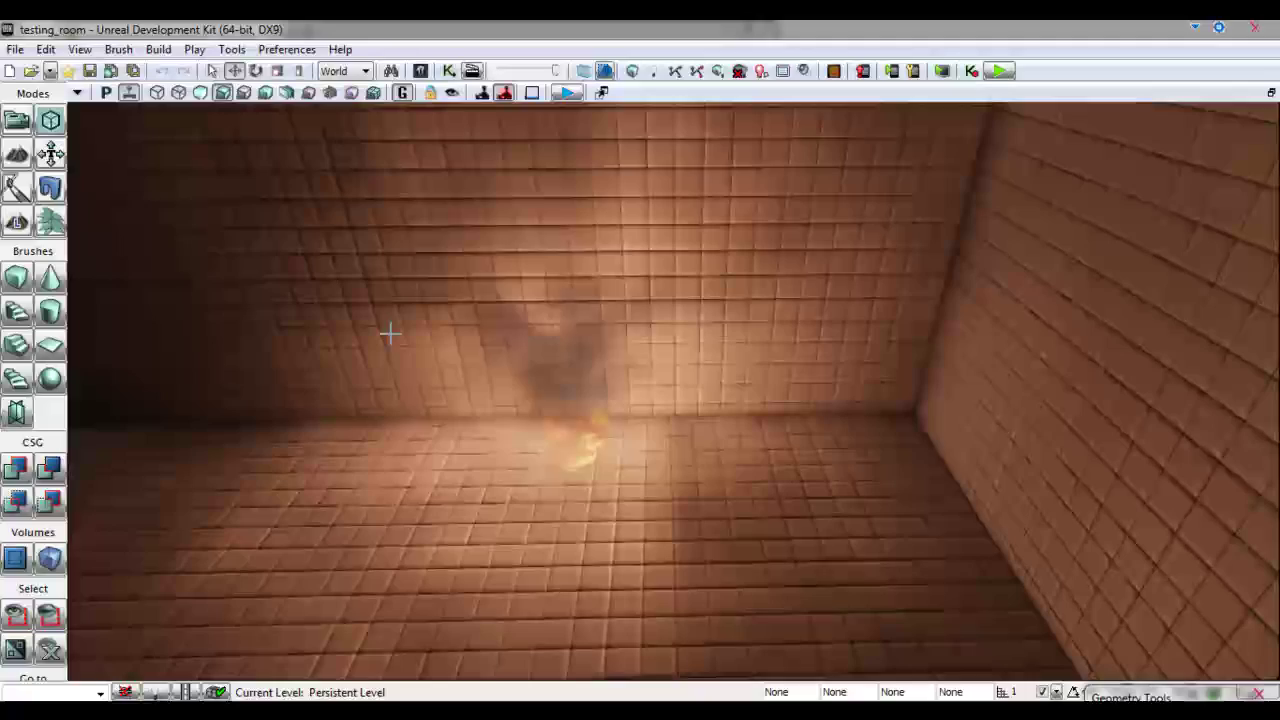
right_click(424, 592)
click(472, 557)
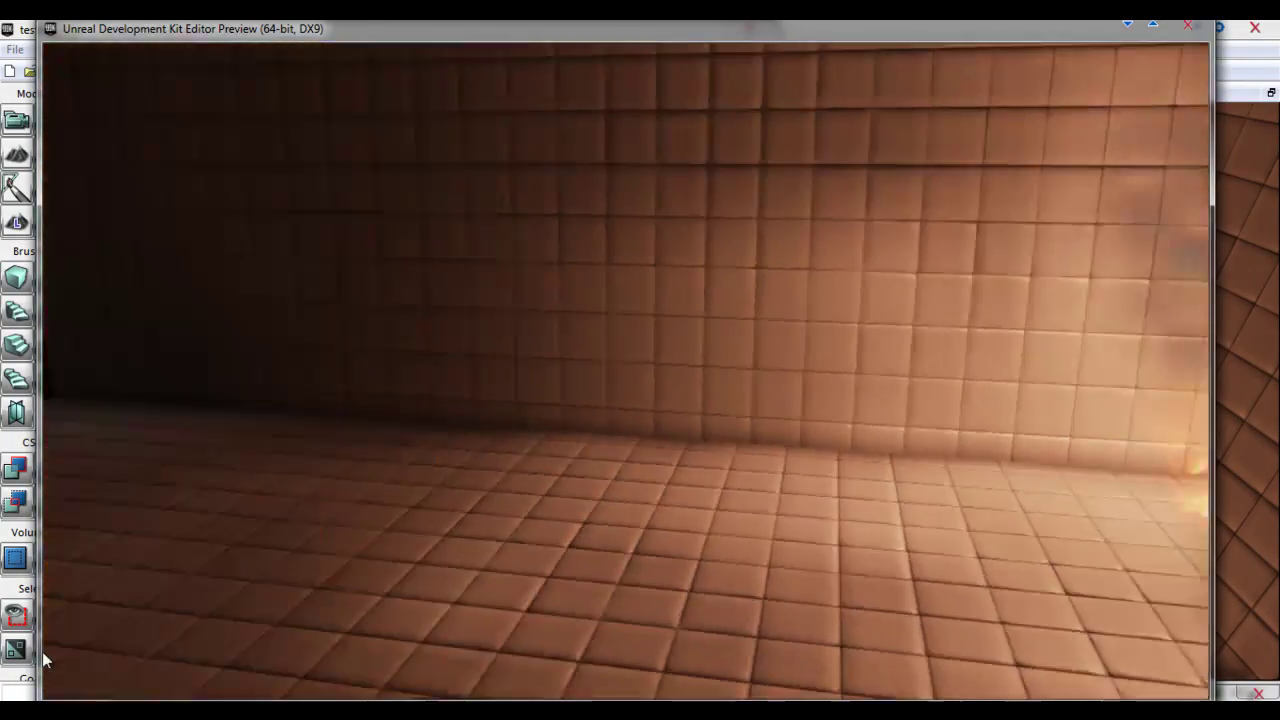
key(a)
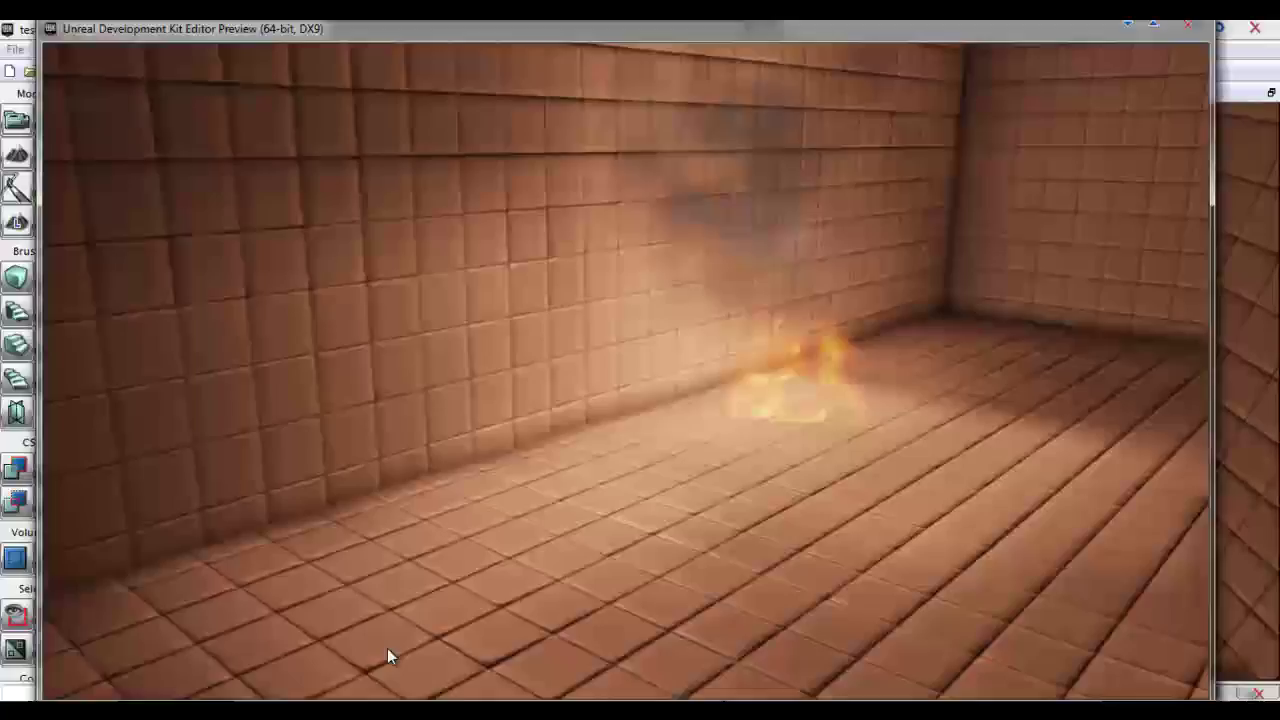